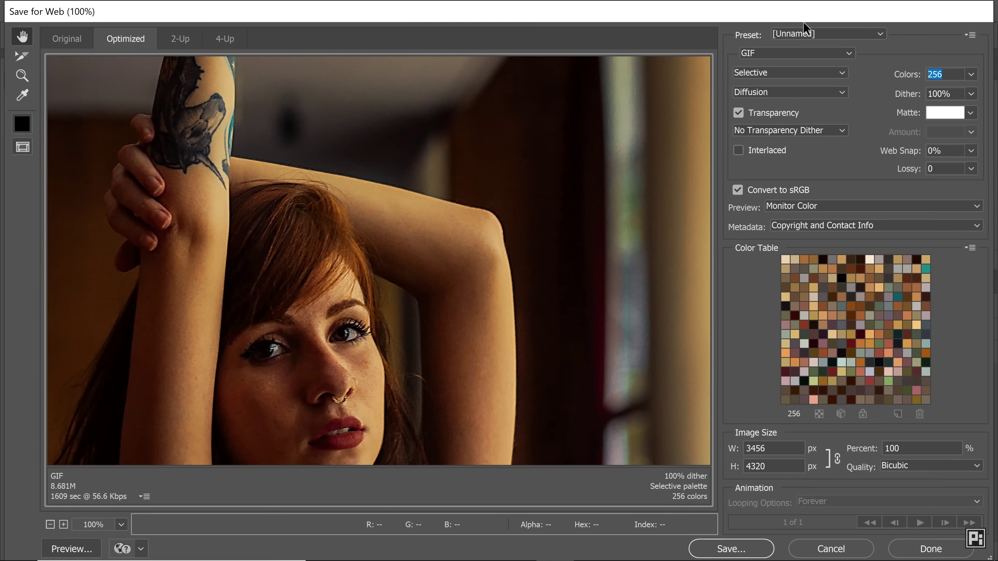
Set the Save for Web GIF palette to 3 colours and confirm it
{"action": "type", "text": "3"}
{"action": "key", "text": "Return"}
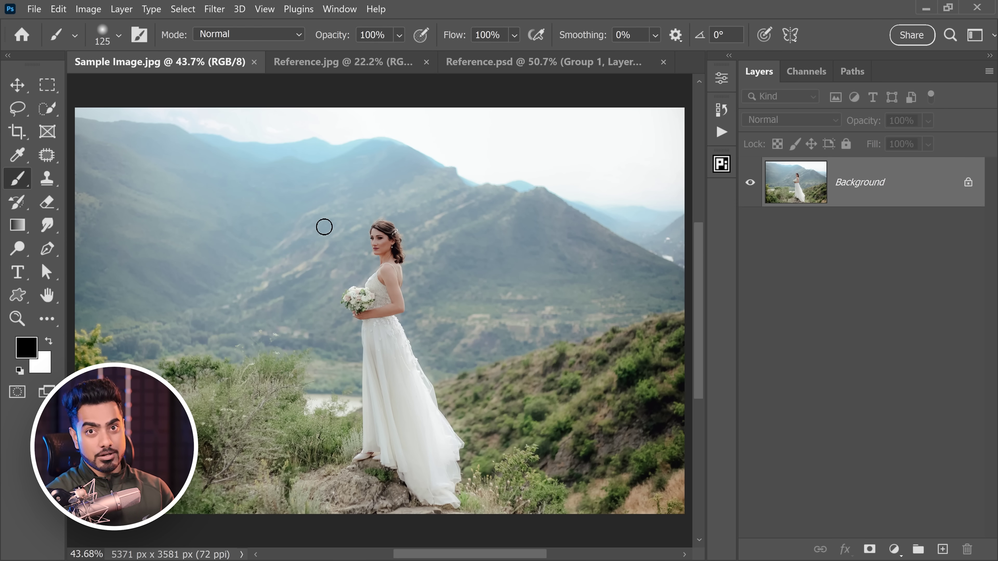
Copy all of Reference.jpg and paste it into Sample Image.jpg as Layer 1 for transforming
{"action": "left_click", "coordinate": [316, 63]}
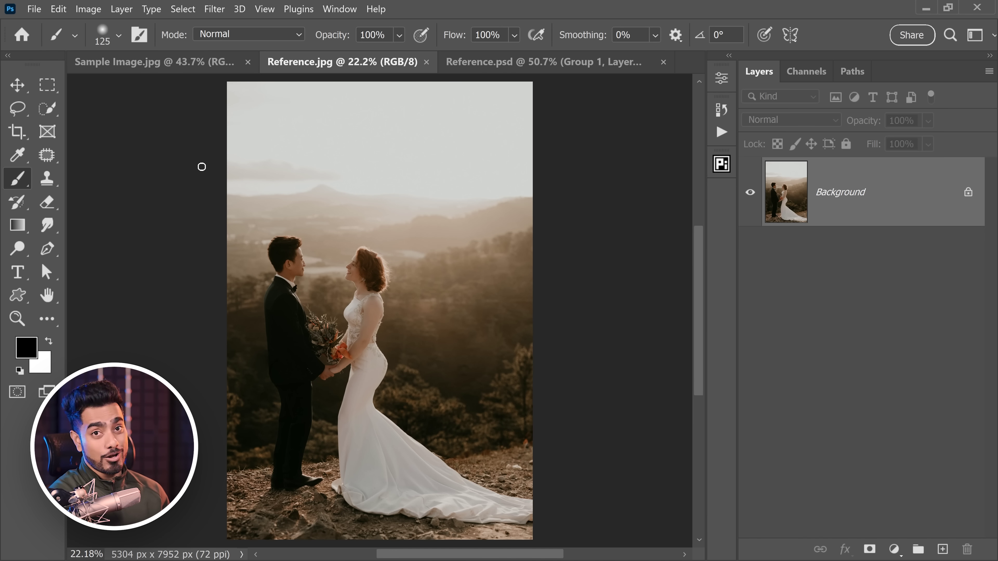
{"action": "key", "text": "ctrl+a"}
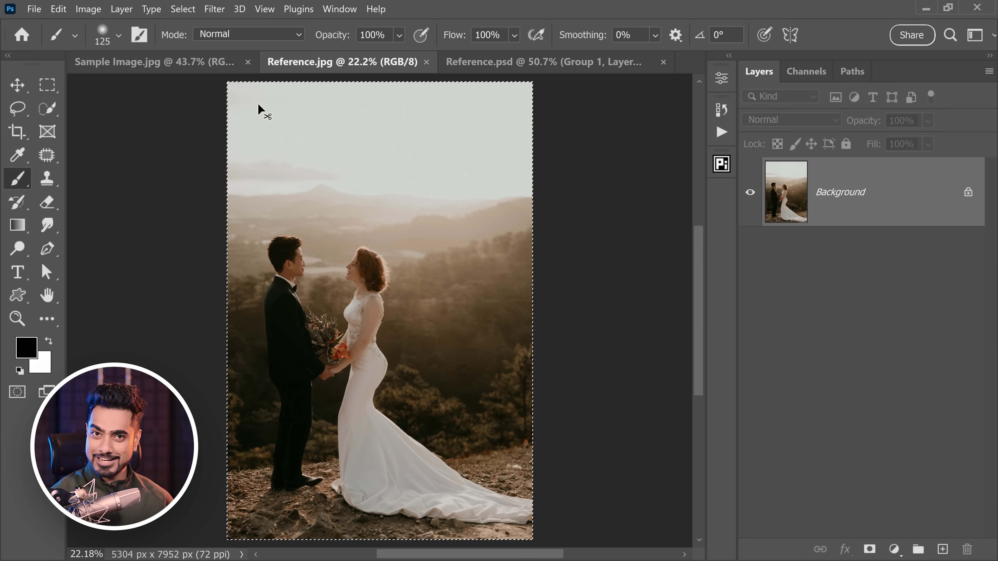
{"action": "key", "text": "ctrl+c"}
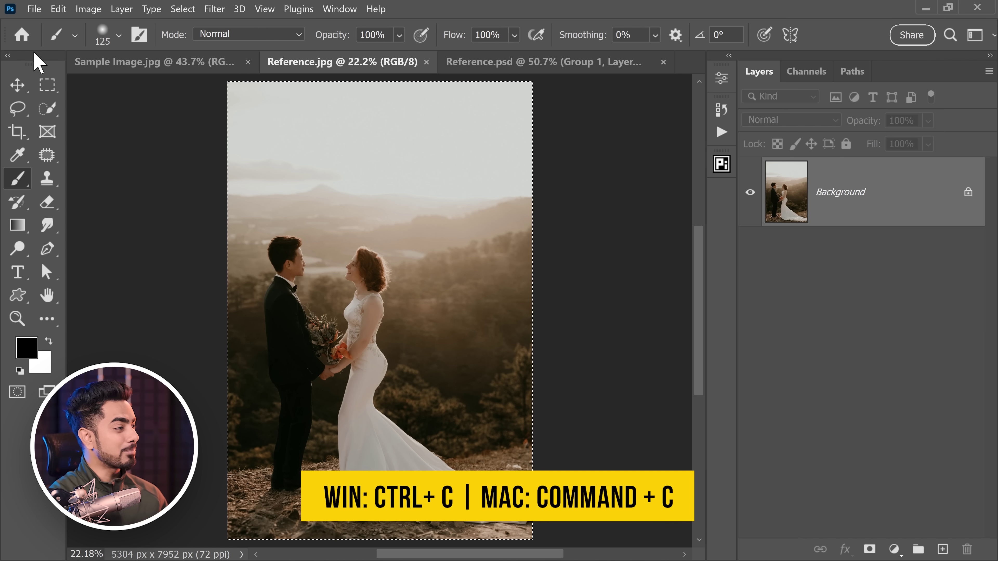
{"action": "left_click", "coordinate": [118, 63]}
{"action": "key", "text": "ctrl+v"}
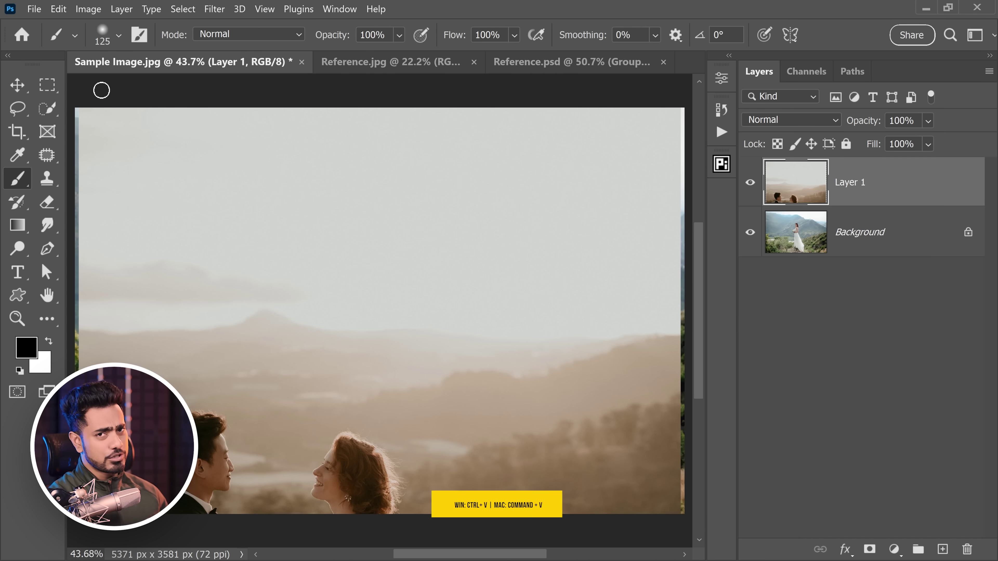
{"action": "key", "text": "ctrl+t"}
{"action": "key", "text": "ctrl+0"}
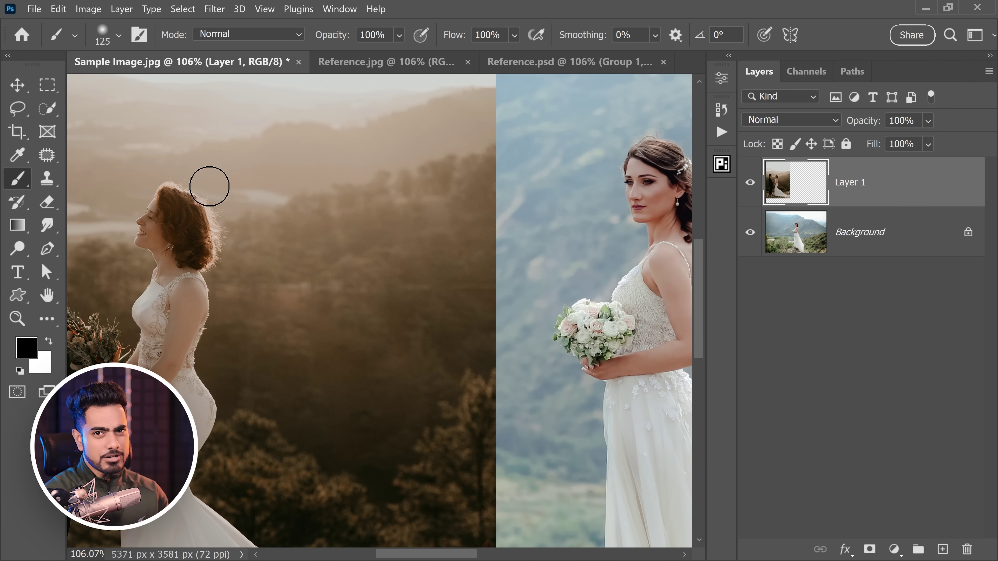
Fit the scaled reference couple photo on the canvas's left half beside the bride
{"action": "scroll", "coordinate": [235, 356], "scroll_direction": "up", "scroll_amount": 2}
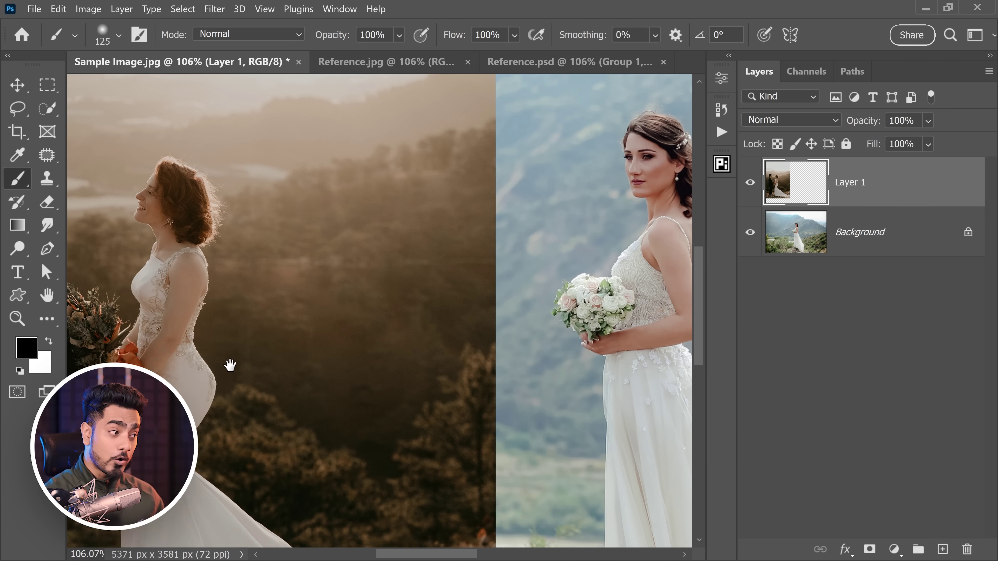
{"action": "scroll", "coordinate": [219, 307], "scroll_direction": "up", "scroll_amount": 3}
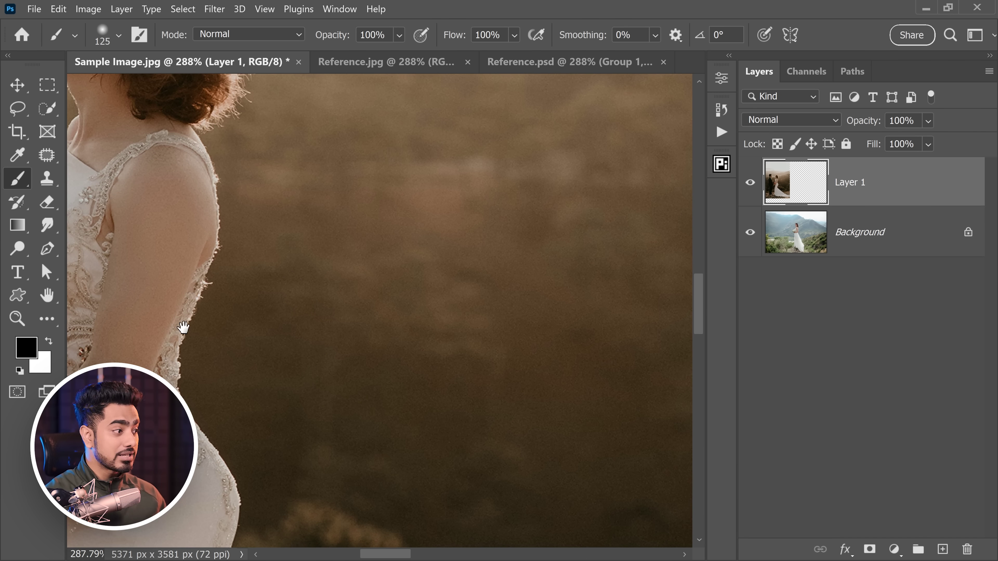
{"action": "scroll", "coordinate": [178, 330], "scroll_direction": "down", "scroll_amount": 3}
{"action": "left_click_drag", "start_coordinate": [167, 339], "coordinate": [329, 334]}
{"action": "left_click_drag", "start_coordinate": [250, 353], "coordinate": [285, 359]}
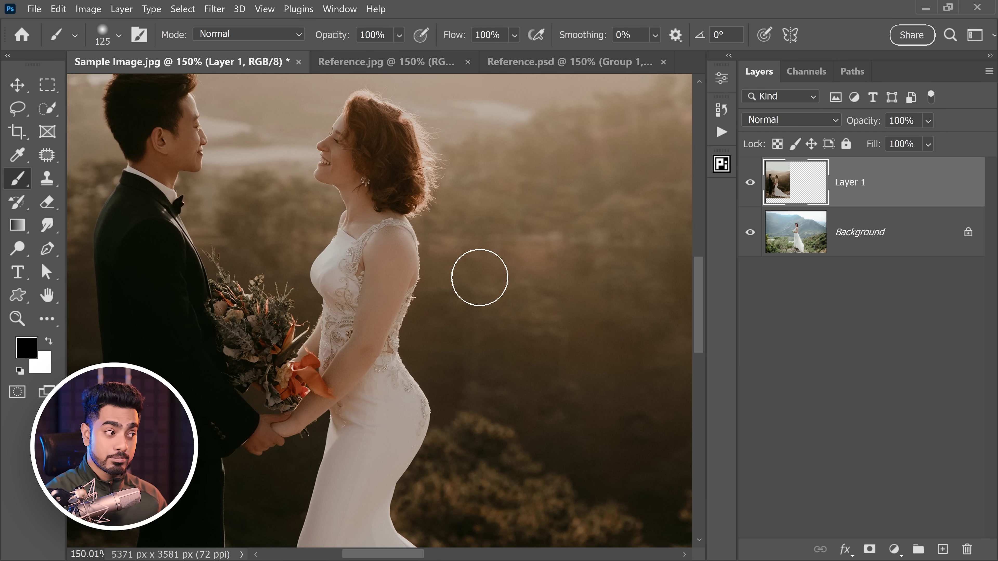
{"action": "scroll", "coordinate": [472, 272], "scroll_direction": "down", "scroll_amount": 4}
{"action": "scroll", "coordinate": [283, 279], "scroll_direction": "up", "scroll_amount": 1}
{"action": "scroll", "coordinate": [452, 332], "scroll_direction": "up", "scroll_amount": 4}
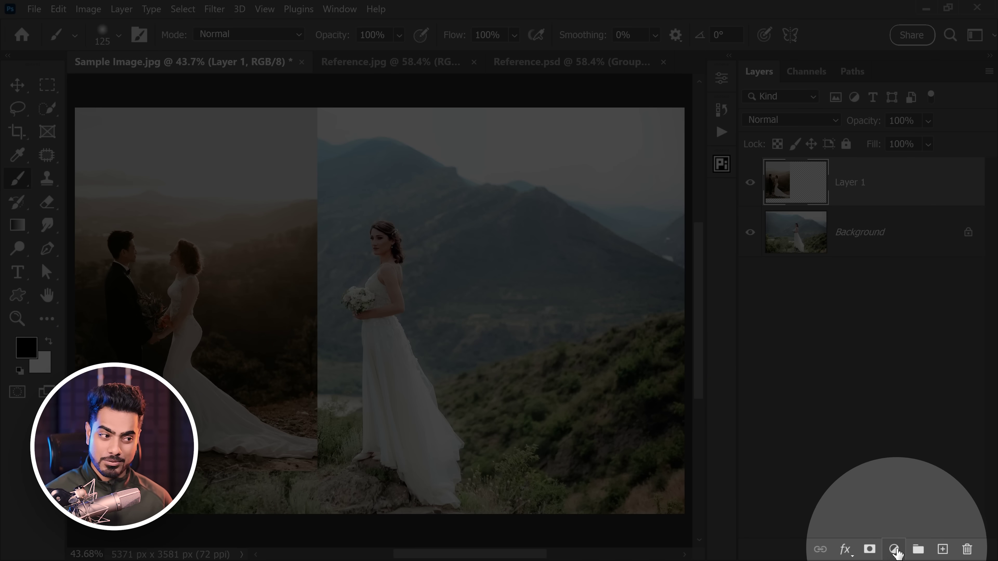
Add a grey #8d8d8d Solid Color fill layer in Color blend mode to desaturate both photos
{"action": "left_click", "coordinate": [894, 549]}
{"action": "left_click", "coordinate": [889, 280]}
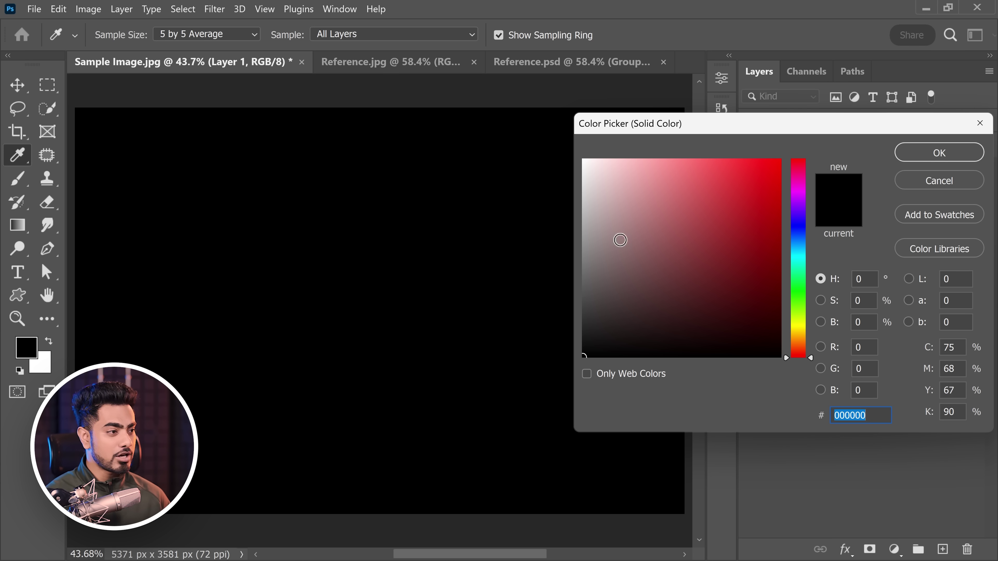
{"action": "left_click_drag", "start_coordinate": [621, 240], "coordinate": [540, 243]}
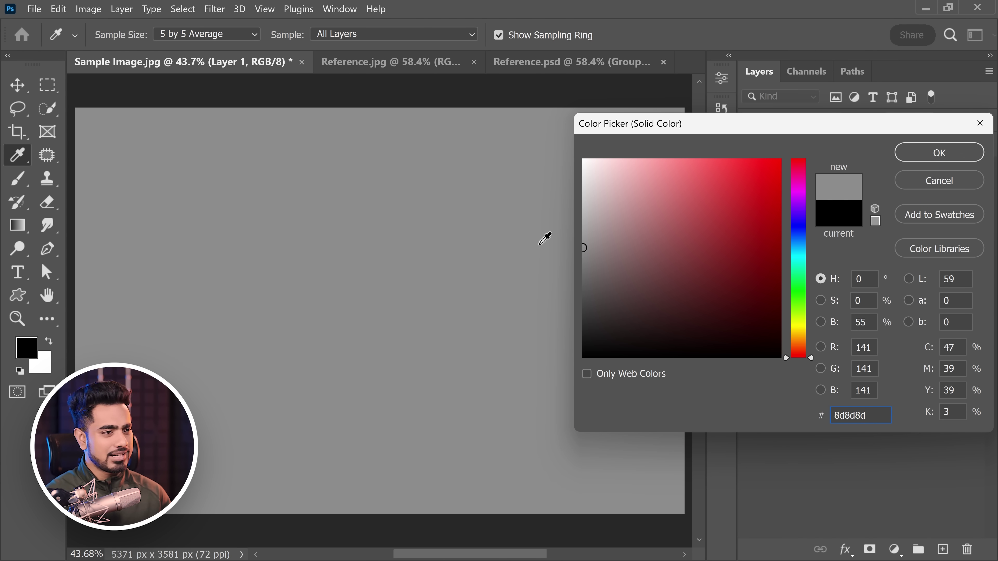
{"action": "left_click", "coordinate": [913, 155]}
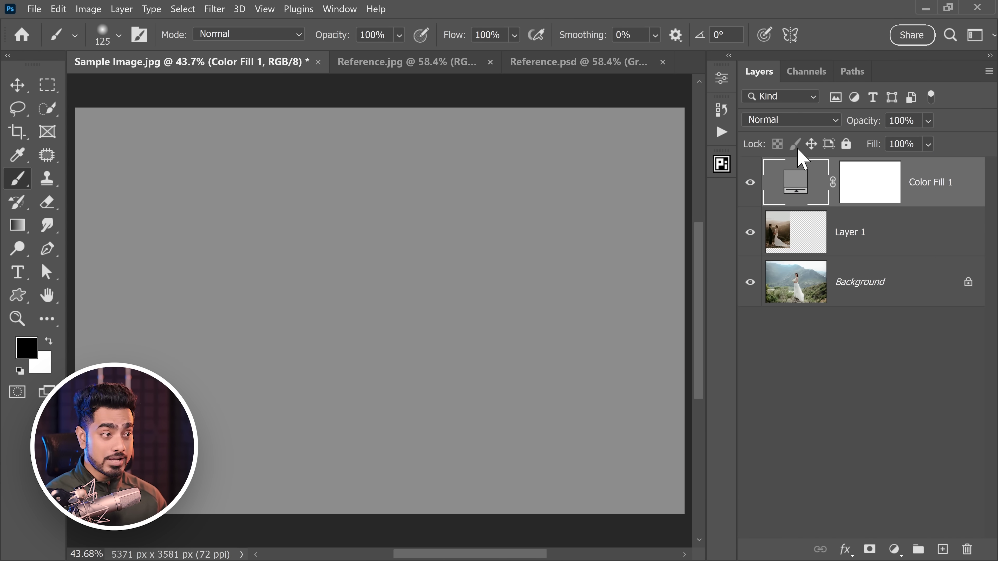
{"action": "left_click", "coordinate": [782, 122]}
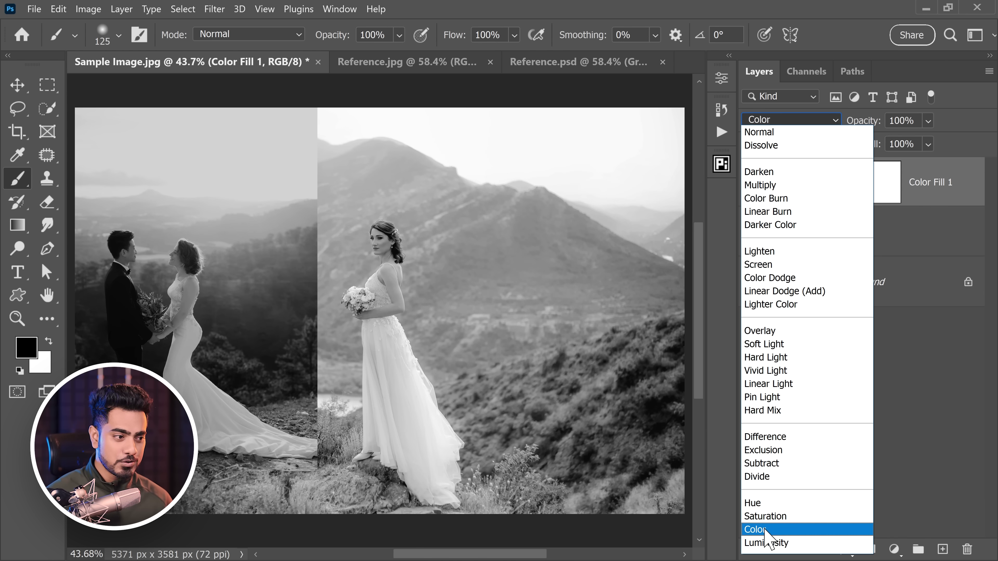
{"action": "left_click", "coordinate": [756, 530]}
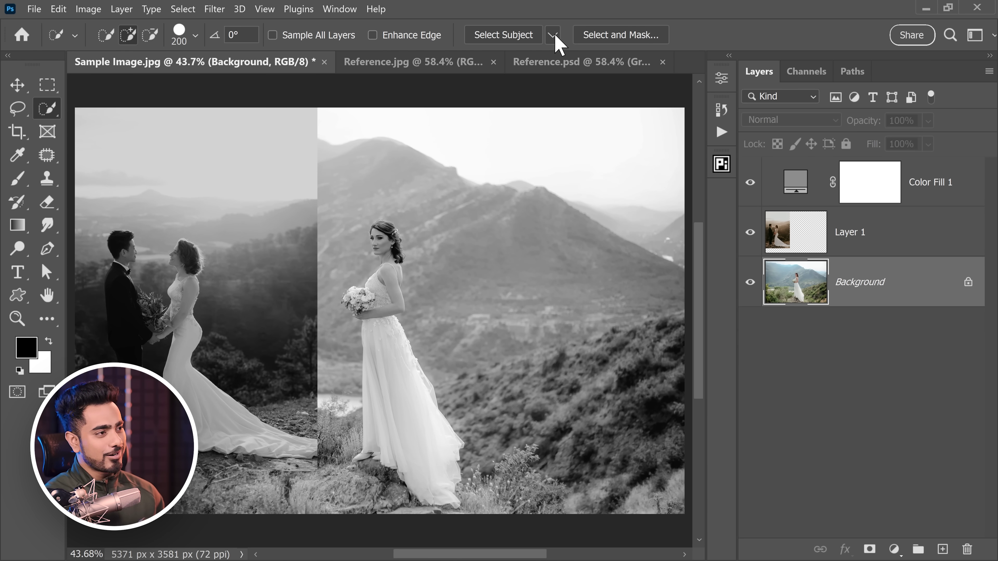
Select the bride using Quick Selection's Select Subject set to Cloud (Detailed results)
{"action": "right_click", "coordinate": [51, 112]}
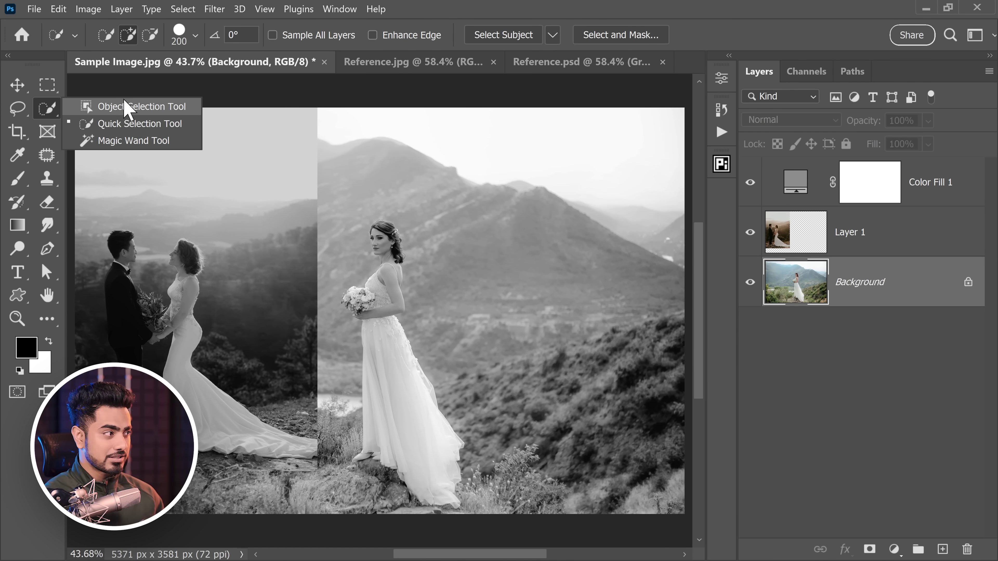
{"action": "left_click", "coordinate": [145, 127]}
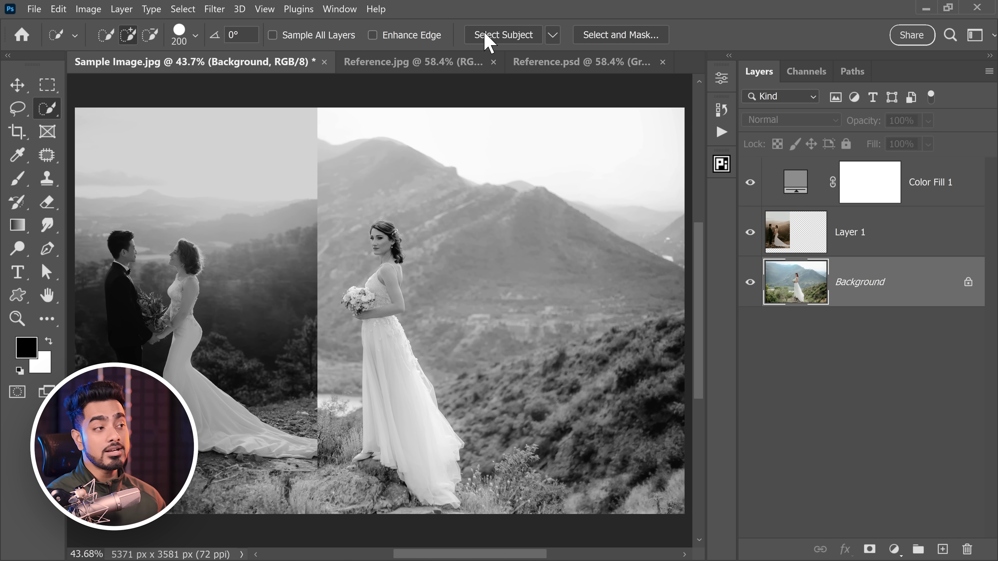
{"action": "left_click", "coordinate": [555, 34]}
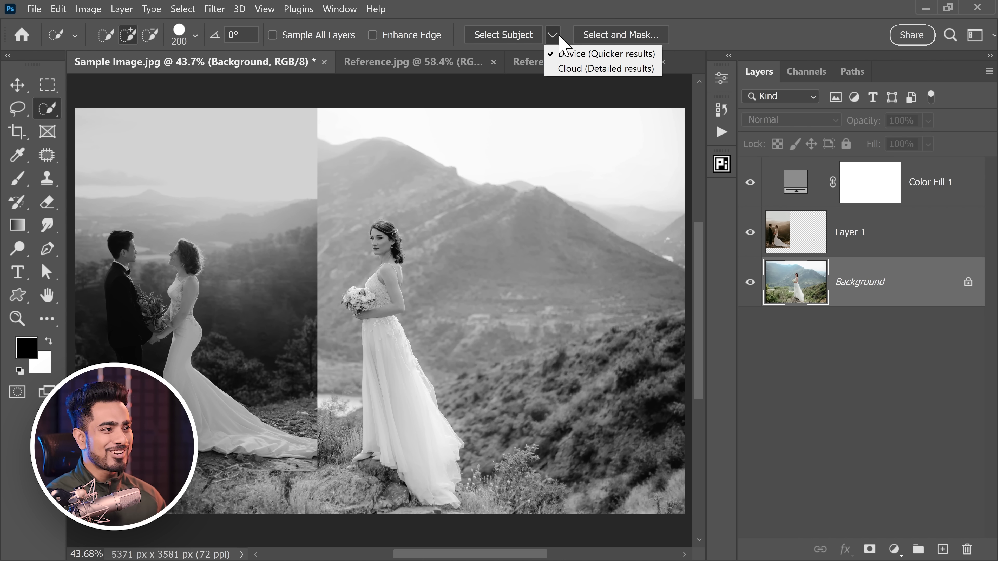
{"action": "left_click", "coordinate": [579, 69]}
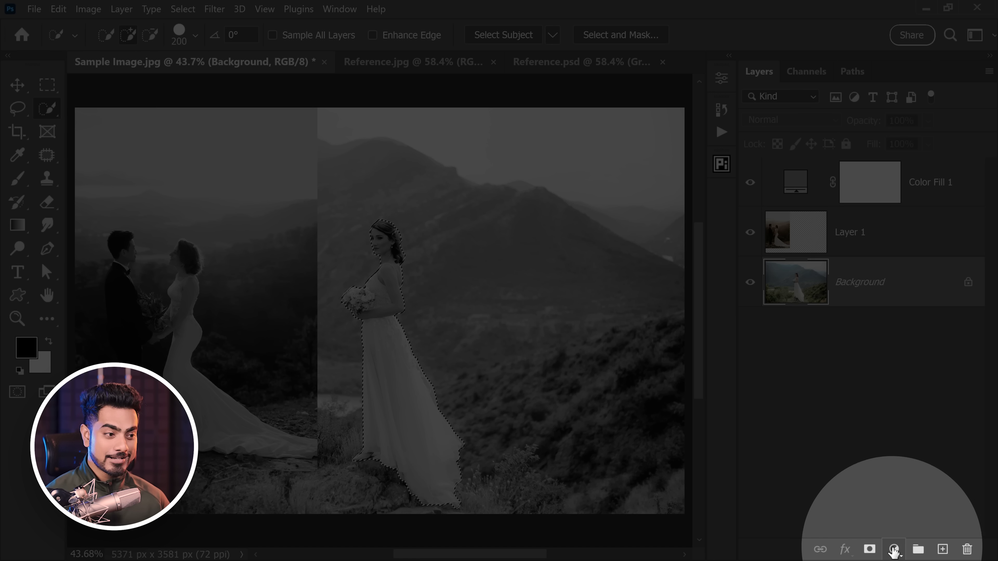
Add a Curves layer masked to the bride, duplicate it, and invert the copy's mask
{"action": "left_click", "coordinate": [894, 550]}
{"action": "left_click", "coordinate": [889, 368]}
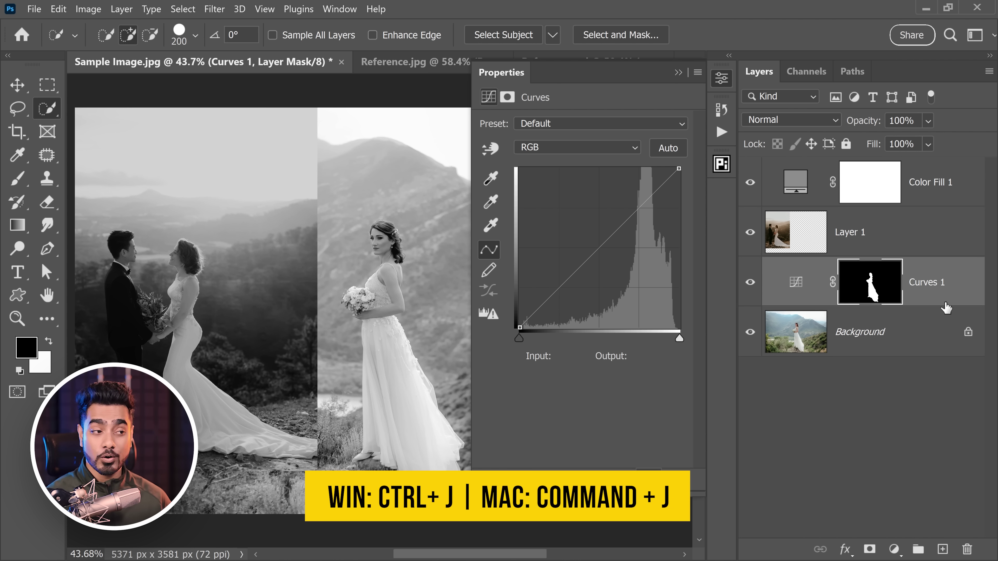
{"action": "key", "text": "ctrl+j"}
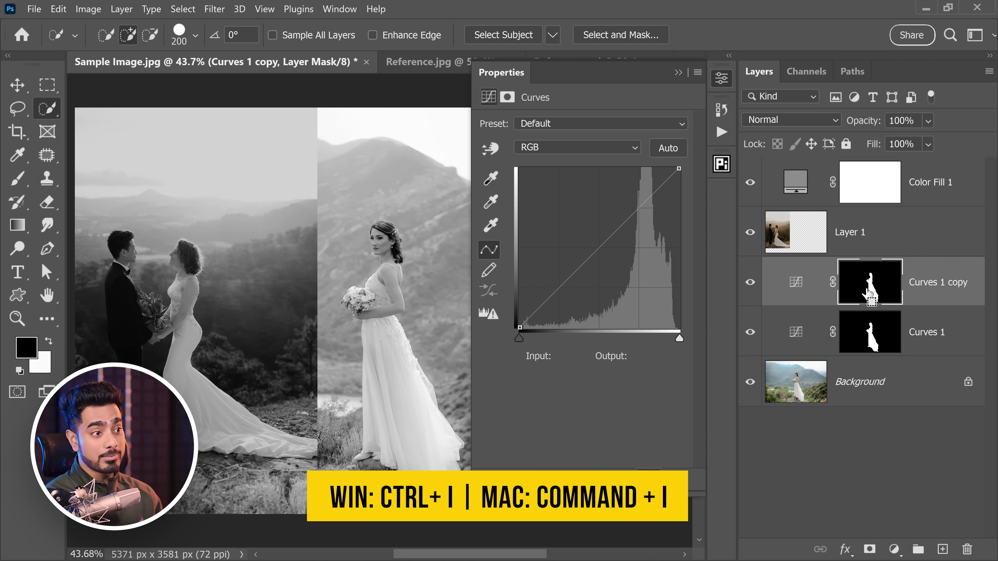
{"action": "key", "text": "ctrl+i"}
Rename the two Curves layers 'Subject' and 'Background'
{"action": "double_click", "coordinate": [938, 343]}
{"action": "type", "text": "Subject"}
{"action": "key", "text": "shift+Tab"}
{"action": "type", "text": "Backgr"}
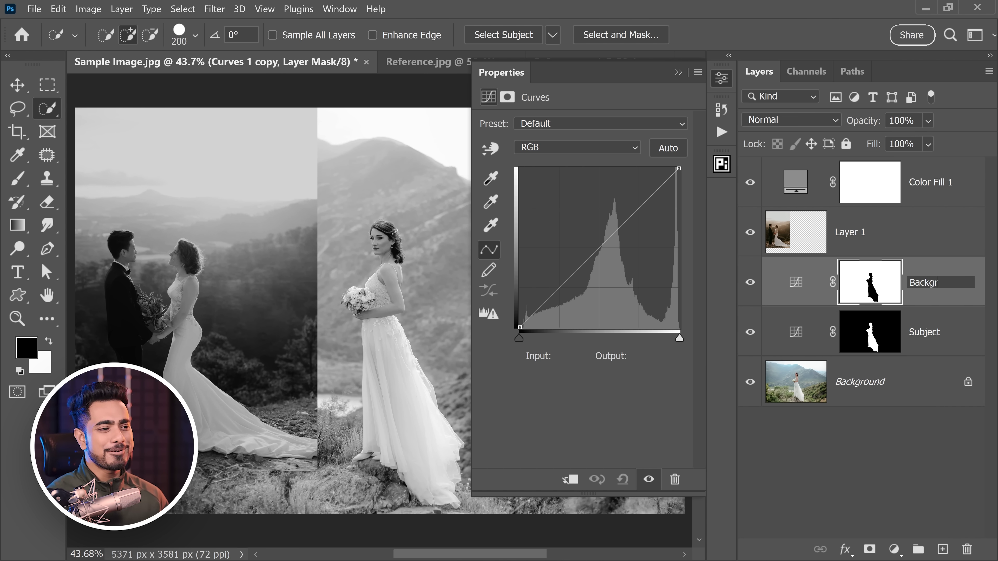
{"action": "key", "text": "Return"}
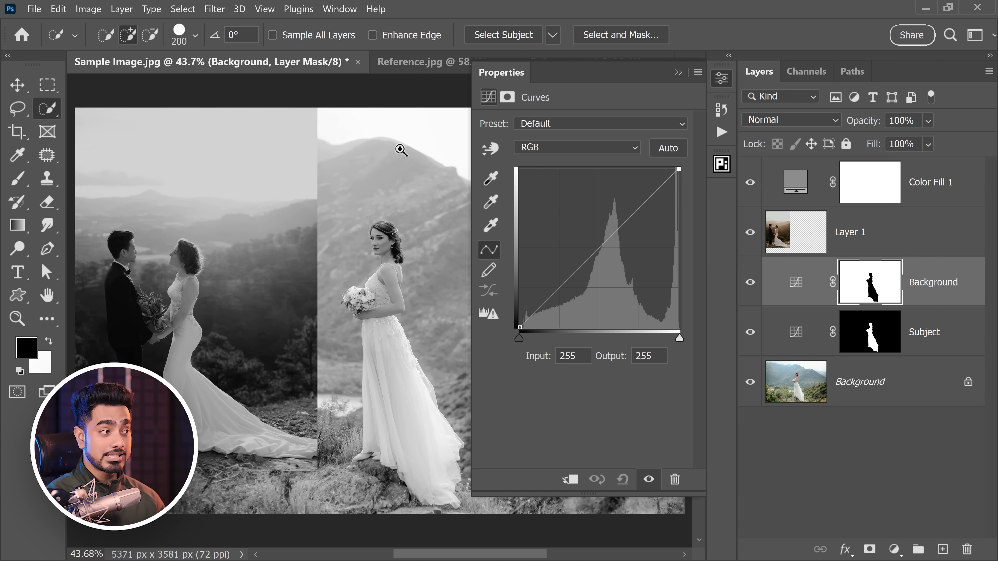
On the Background Curves layer, drag down the sky highlights and background midtones on-image
{"action": "left_click_drag", "start_coordinate": [401, 150], "coordinate": [334, 181]}
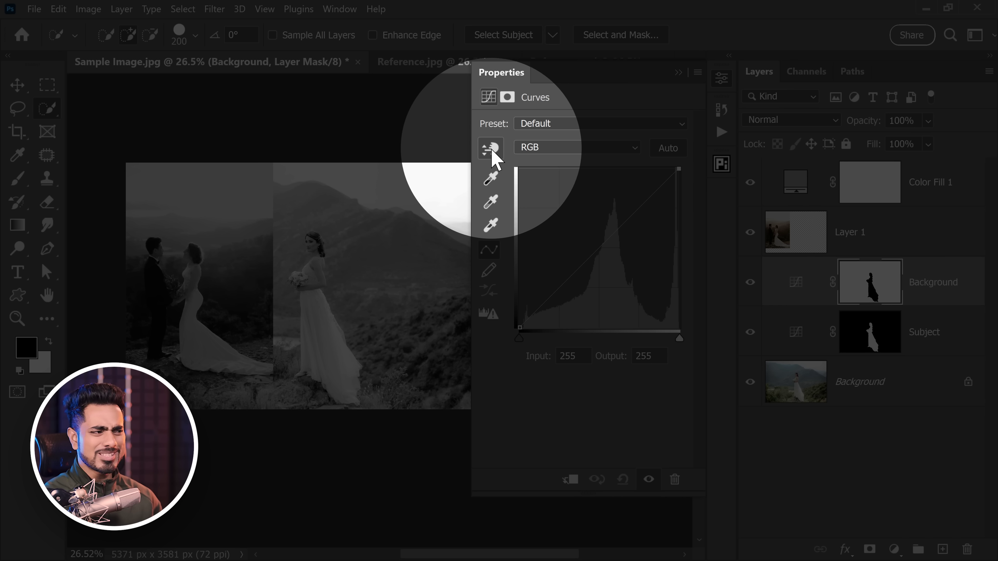
{"action": "left_click", "coordinate": [492, 149]}
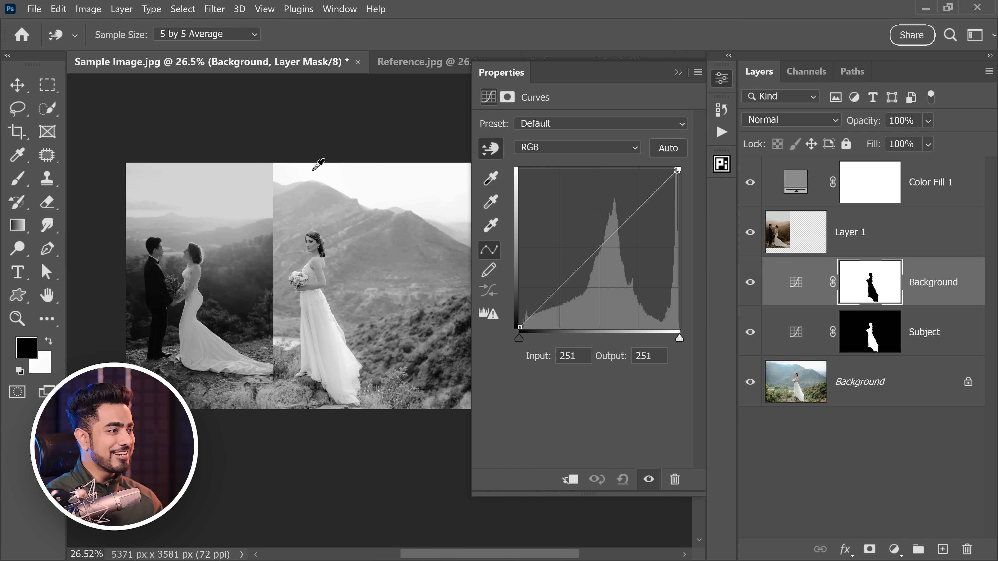
{"action": "left_click_drag", "start_coordinate": [308, 169], "coordinate": [314, 196]}
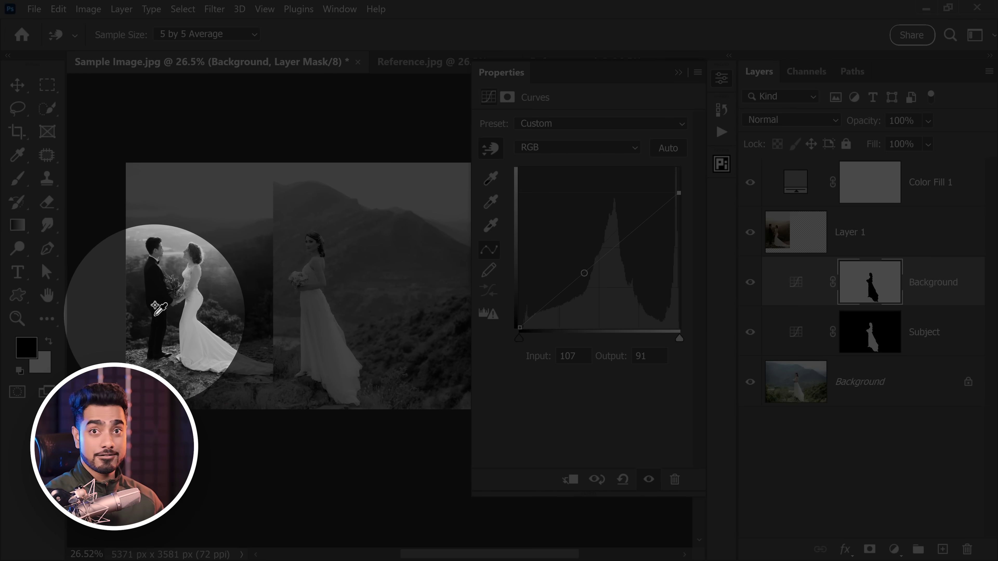
{"action": "left_click", "coordinate": [161, 311]}
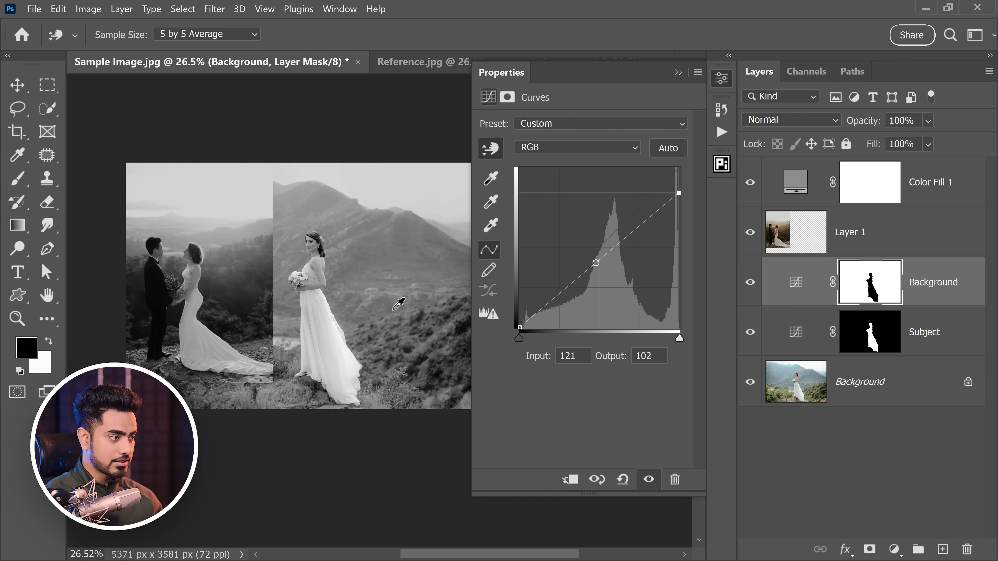
{"action": "left_click_drag", "start_coordinate": [397, 314], "coordinate": [409, 351]}
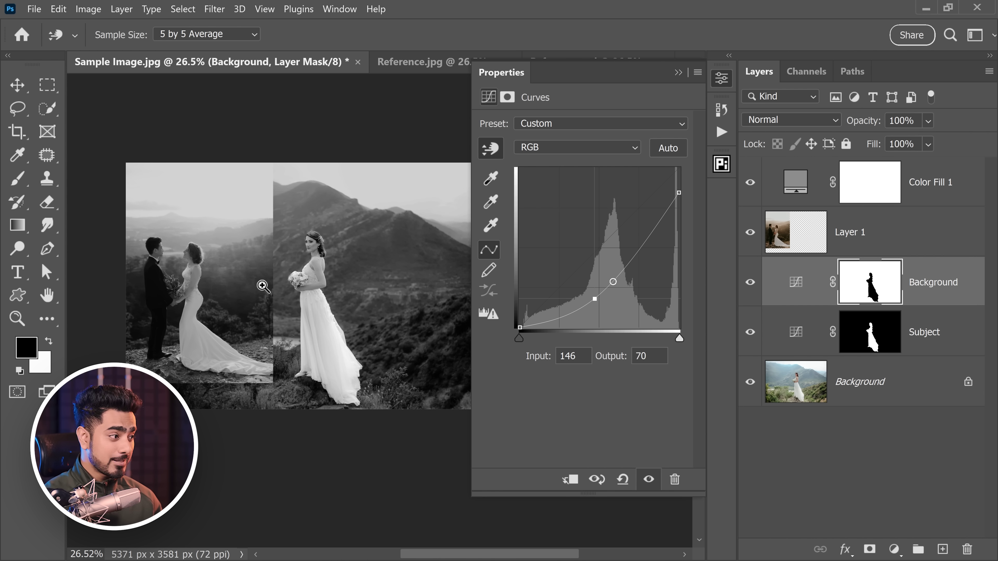
{"action": "left_click_drag", "start_coordinate": [262, 286], "coordinate": [299, 281]}
Select the Subject Curves layer and pick its curve's white endpoint for adjustment
{"action": "left_click", "coordinate": [799, 335]}
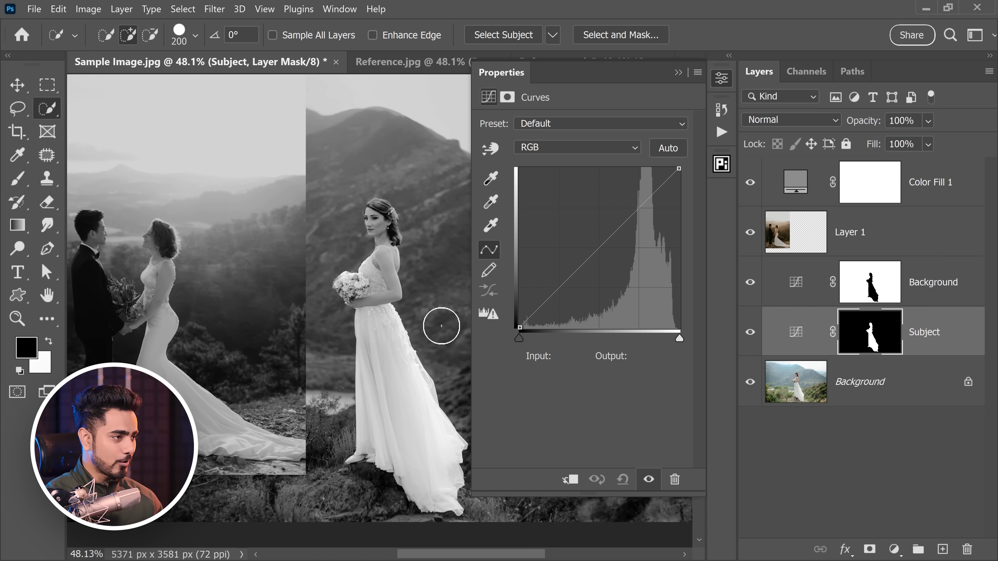
{"action": "left_click", "coordinate": [488, 152]}
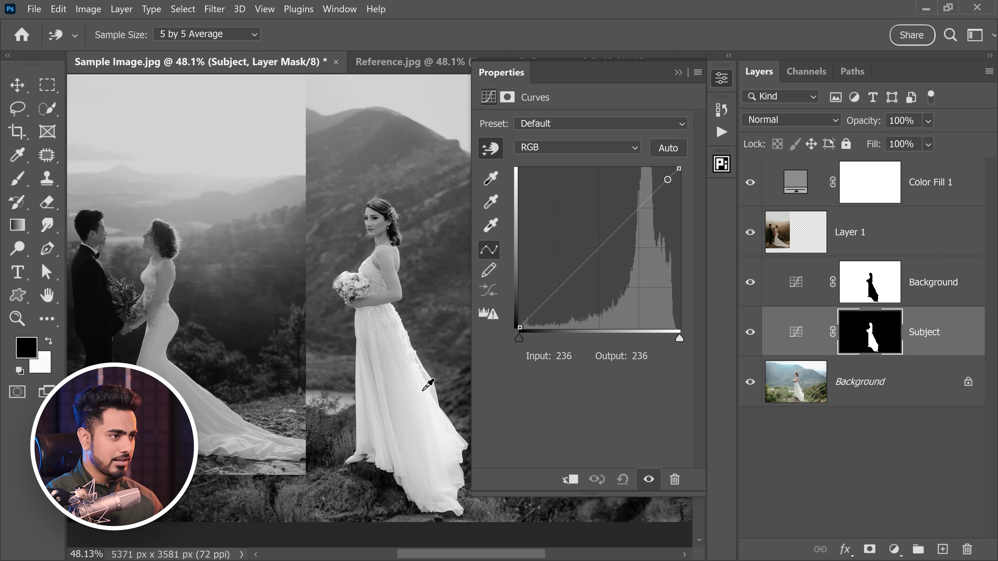
{"action": "left_click", "coordinate": [679, 168]}
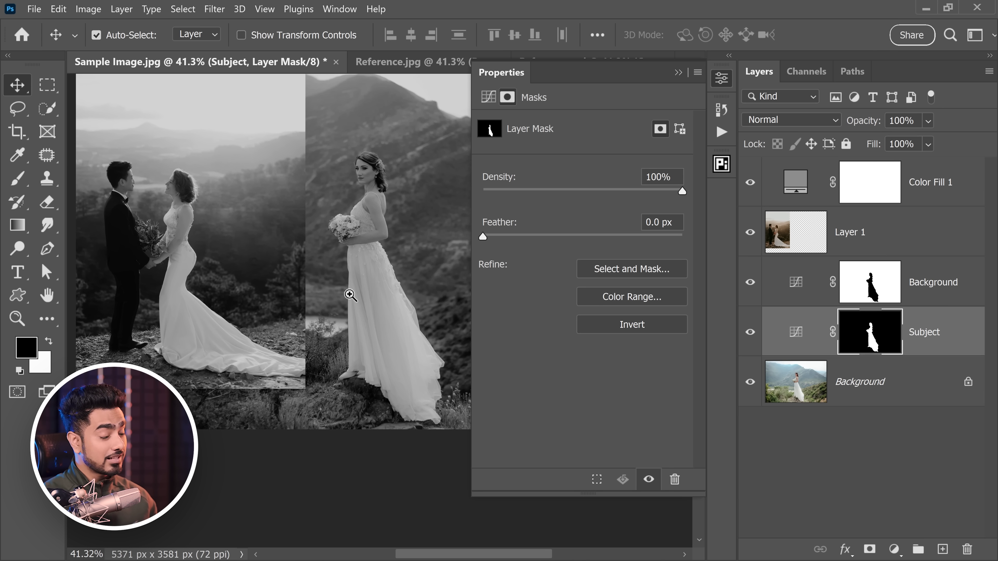
Target the Background Curves mask and toggle the layer's visibility to compare the effect
{"action": "scroll", "coordinate": [346, 302], "scroll_direction": "down", "scroll_amount": 3}
{"action": "scroll", "coordinate": [349, 301], "scroll_direction": "up", "scroll_amount": 1}
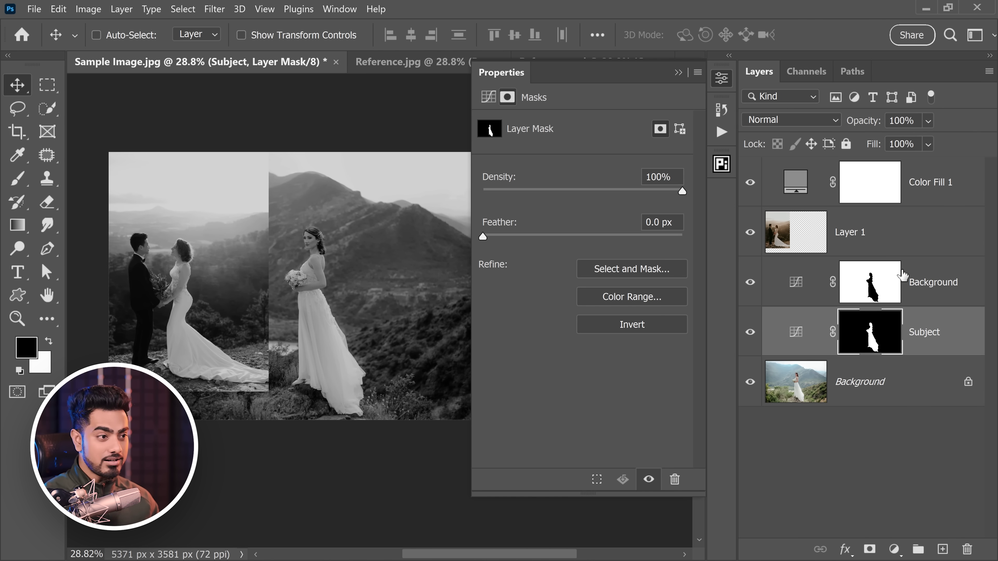
{"action": "left_click", "coordinate": [876, 291]}
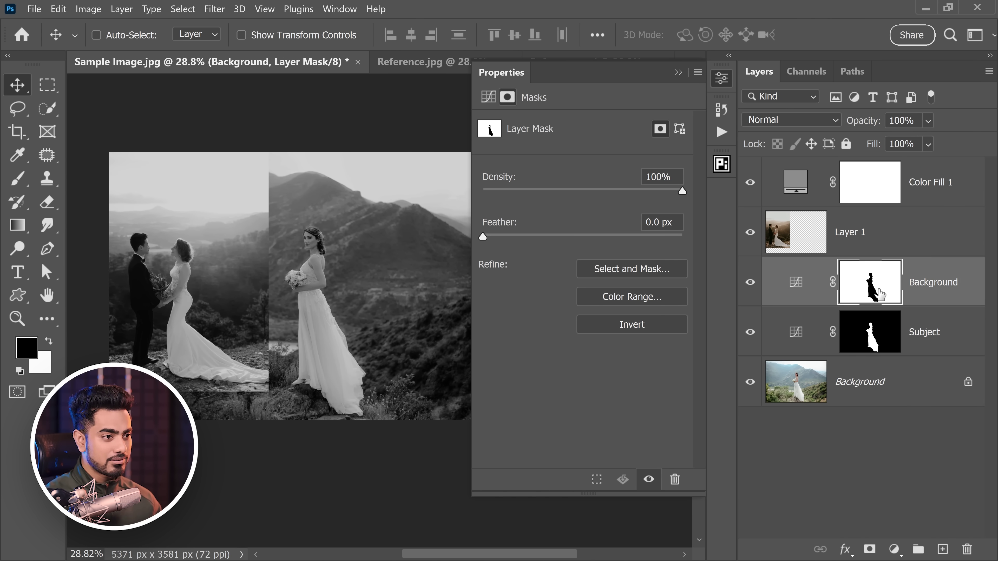
{"action": "left_click", "coordinate": [750, 282]}
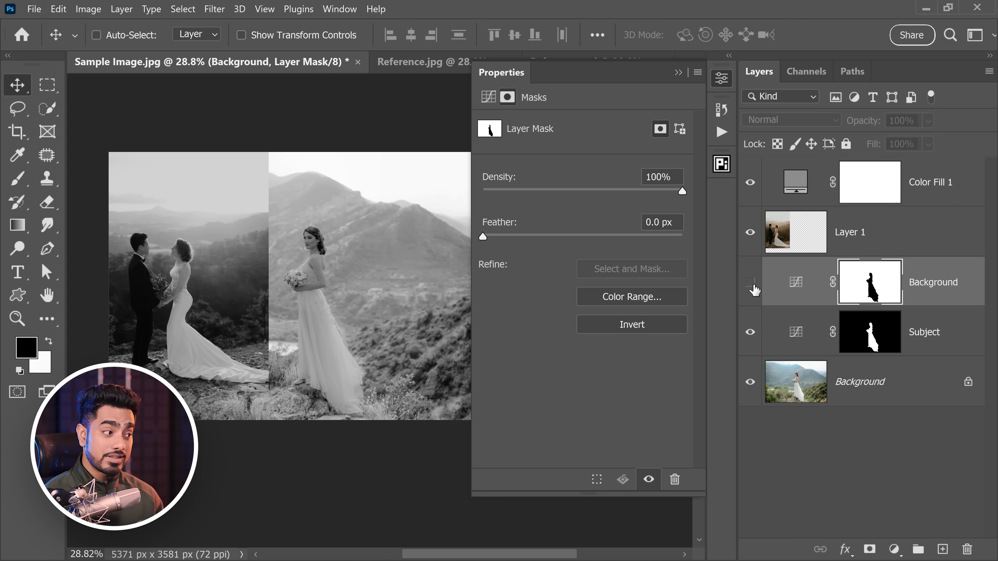
{"action": "left_click", "coordinate": [750, 282]}
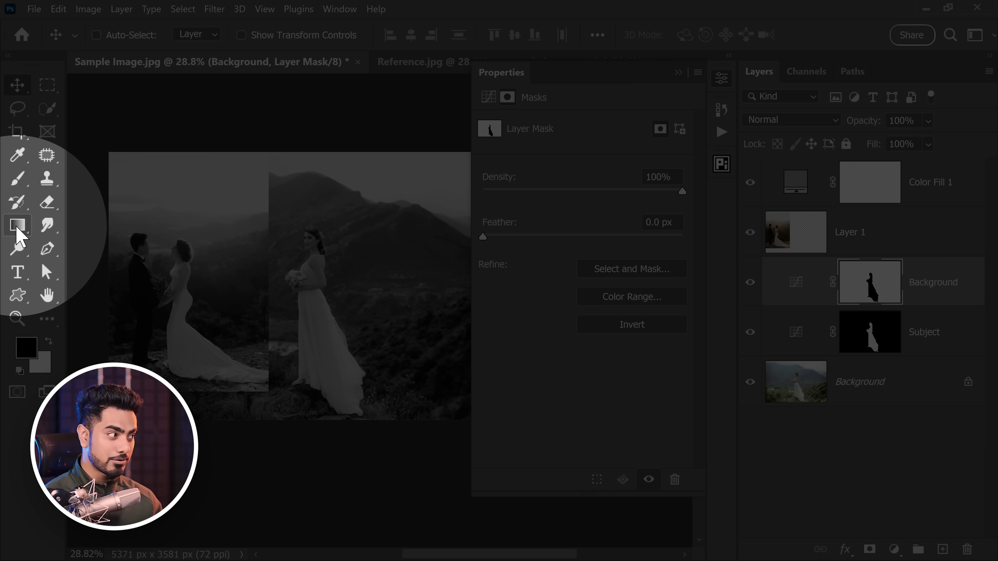
Draw a black-to-transparent gradient on the mask upward from the photo's bottom
{"action": "left_click", "coordinate": [19, 231]}
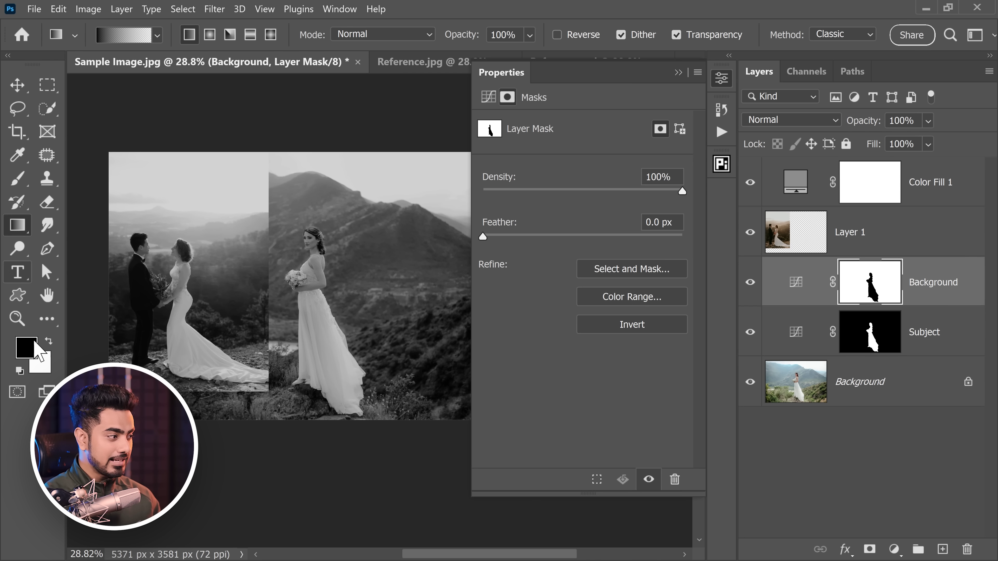
{"action": "left_click", "coordinate": [156, 35]}
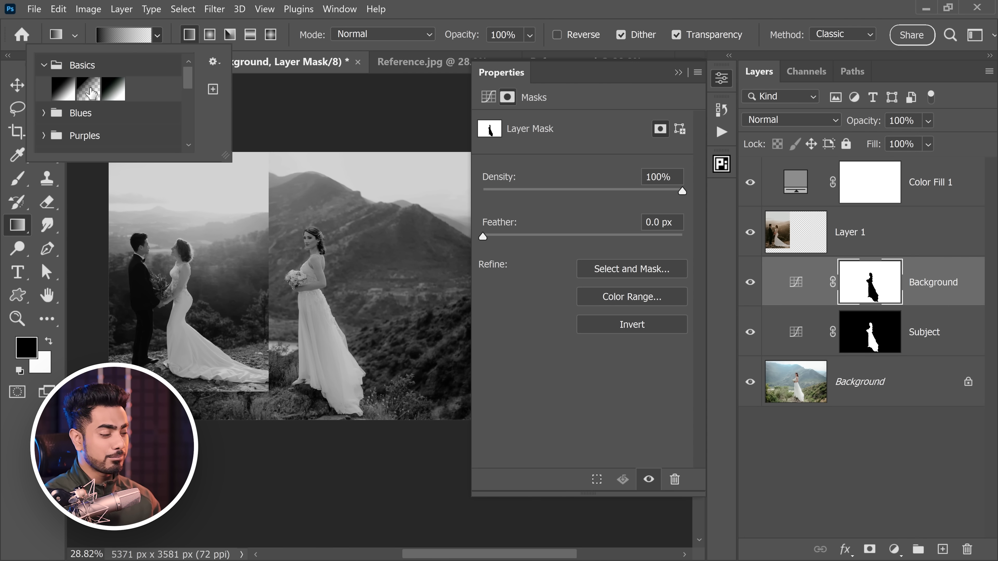
{"action": "left_click", "coordinate": [90, 88]}
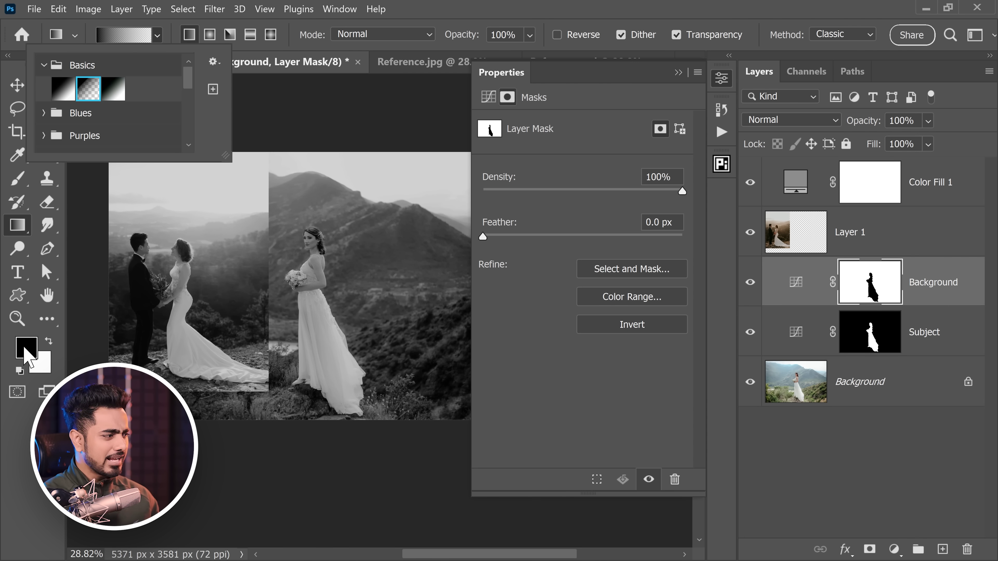
{"action": "left_click", "coordinate": [347, 283]}
{"action": "left_click_drag", "start_coordinate": [329, 328], "coordinate": [330, 326]}
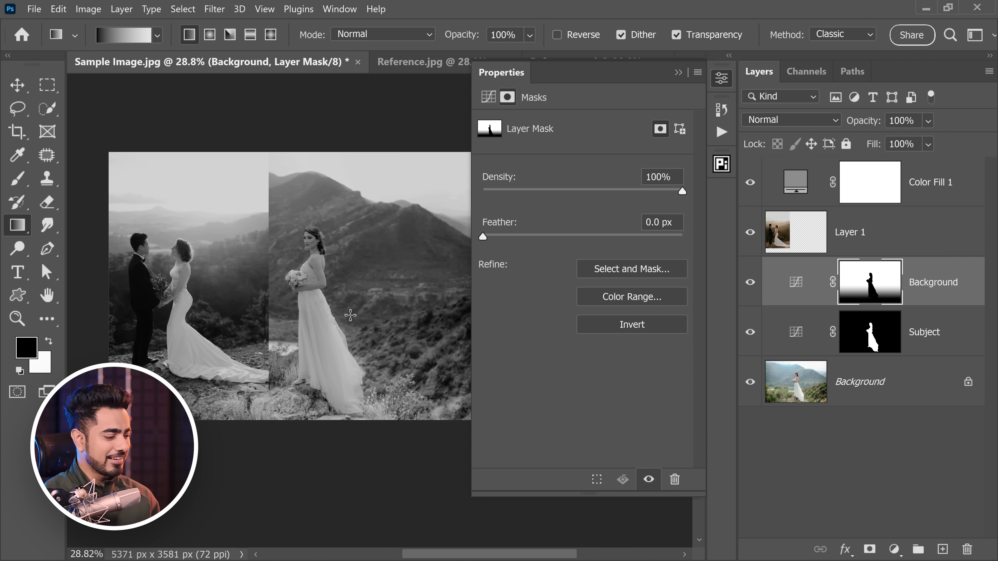
{"action": "key", "text": "ctrl+z"}
{"action": "scroll", "coordinate": [350, 316], "scroll_direction": "down", "scroll_amount": 3}
{"action": "left_click_drag", "start_coordinate": [320, 446], "coordinate": [316, 320]}
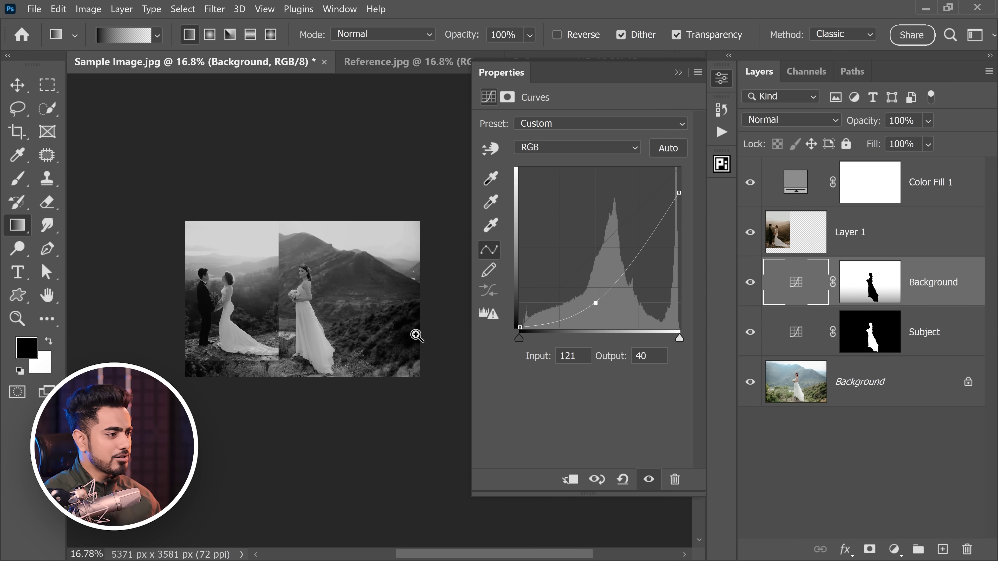
Raise the Background curve's black point to output 13 to lift the shadows
{"action": "left_click_drag", "start_coordinate": [418, 333], "coordinate": [448, 319]}
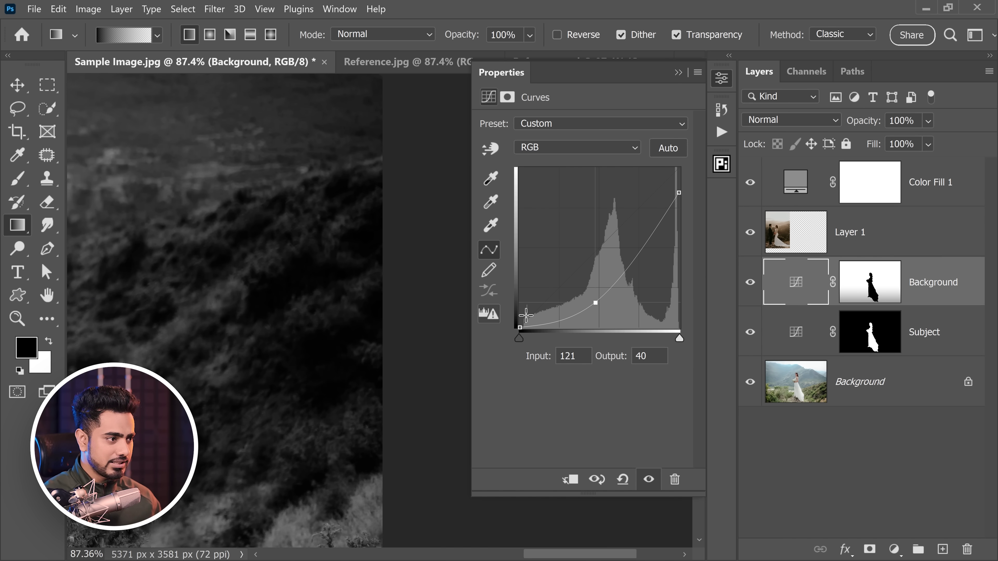
{"action": "left_click_drag", "start_coordinate": [519, 327], "coordinate": [517, 320]}
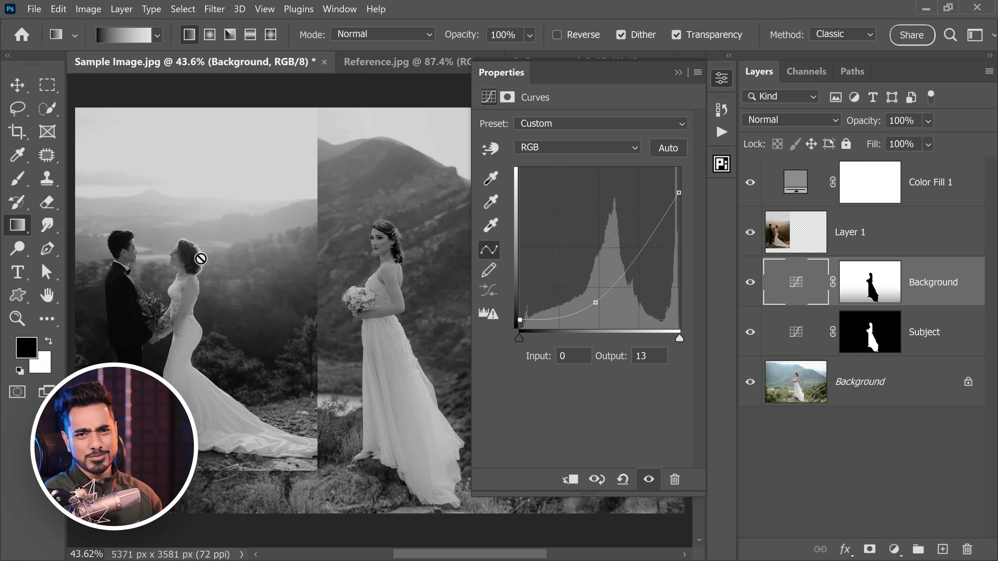
Add a Curves adjustment layer and lift its black point to brighten the shadows
{"action": "left_click", "coordinate": [894, 550]}
{"action": "left_click", "coordinate": [889, 352]}
{"action": "left_click", "coordinate": [525, 326]}
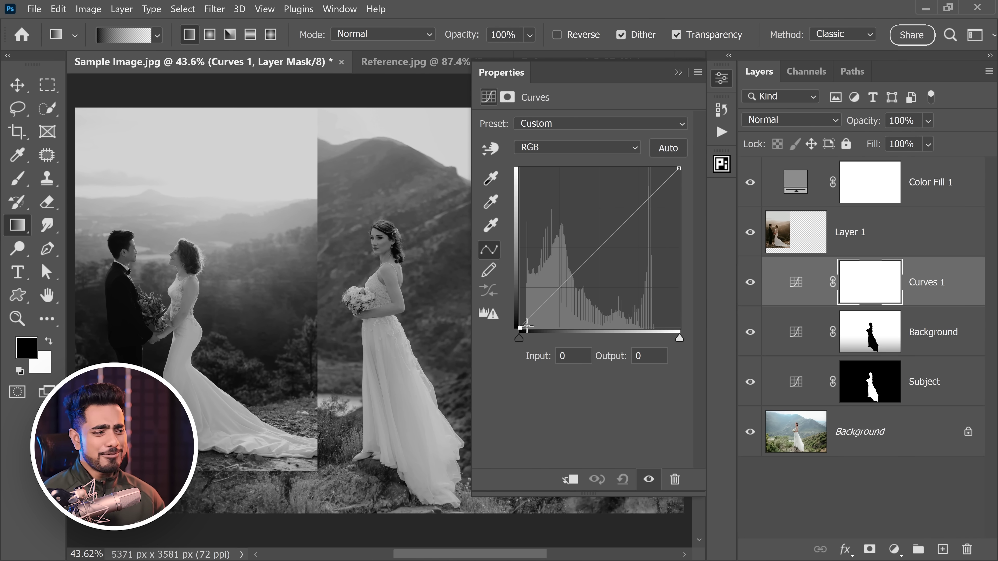
{"action": "left_click_drag", "start_coordinate": [520, 326], "coordinate": [520, 302]}
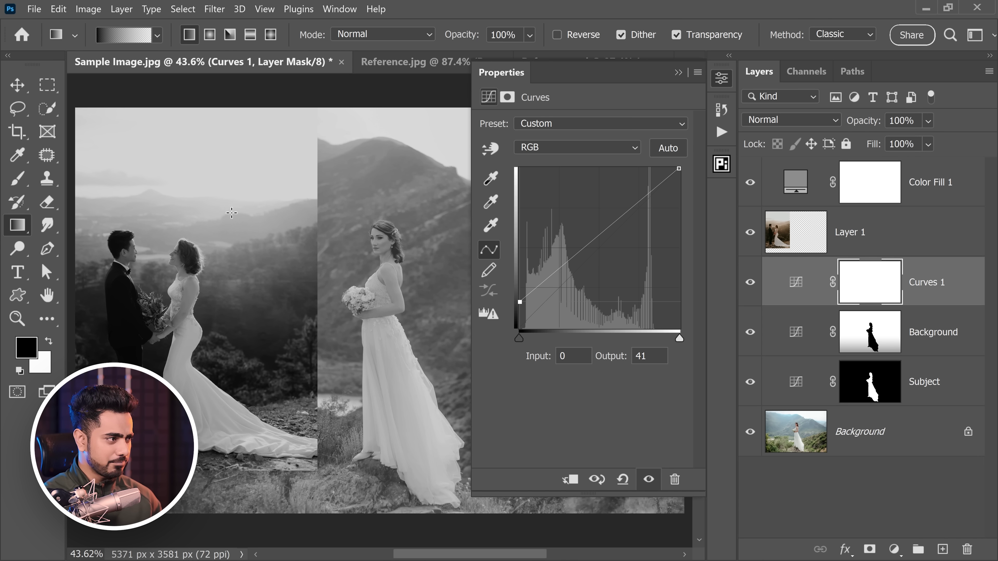
{"action": "left_click_drag", "start_coordinate": [520, 302], "coordinate": [515, 282]}
{"action": "left_click", "coordinate": [722, 79]}
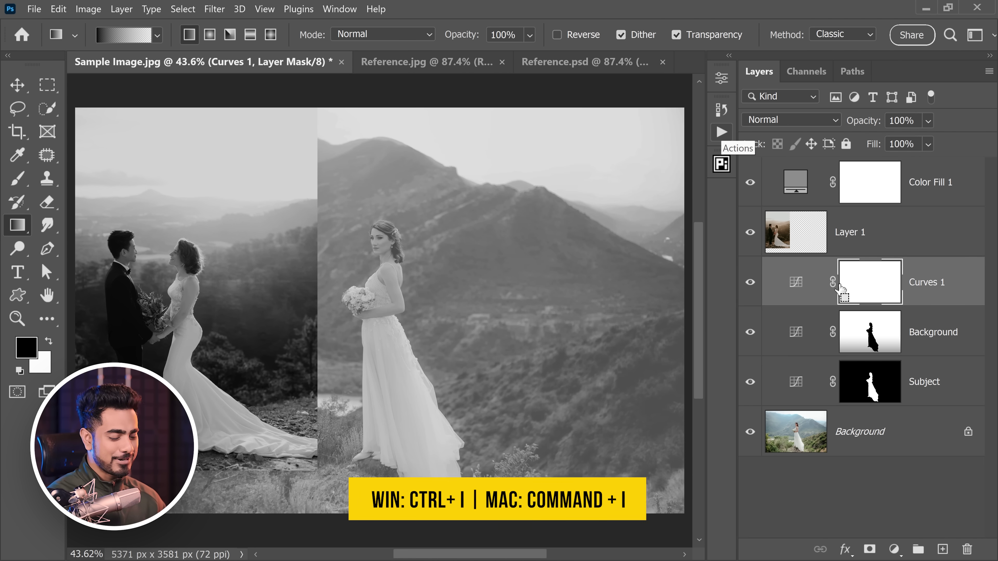
Invert the Curves 1 mask and apply a black-to-white gradient from the top to reveal the sky
{"action": "key", "text": "ctrl+i"}
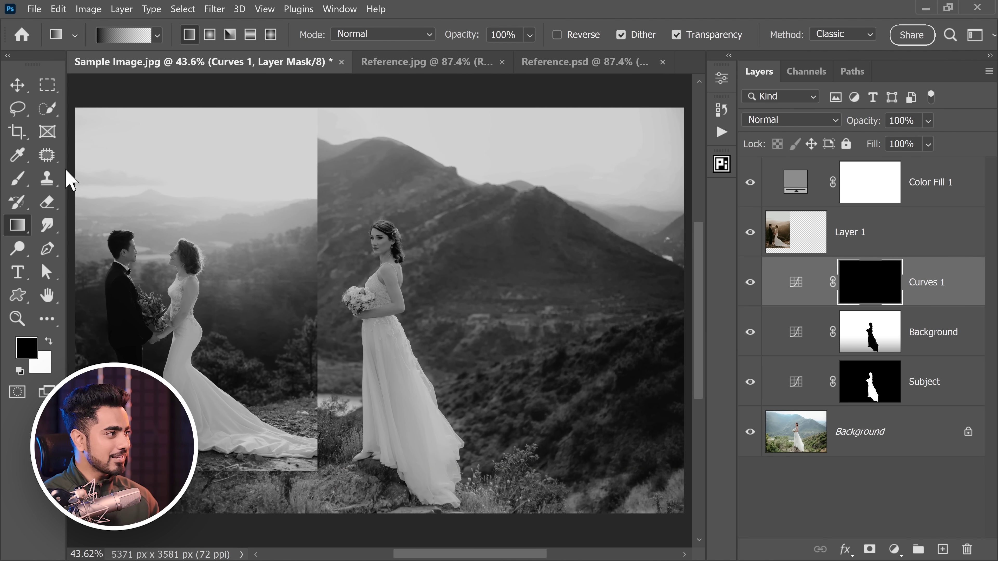
{"action": "left_click", "coordinate": [158, 36]}
{"action": "left_click", "coordinate": [63, 89]}
{"action": "left_click", "coordinate": [497, 143]}
{"action": "key", "text": "x"}
{"action": "scroll", "coordinate": [497, 144], "scroll_direction": "down", "scroll_amount": 2}
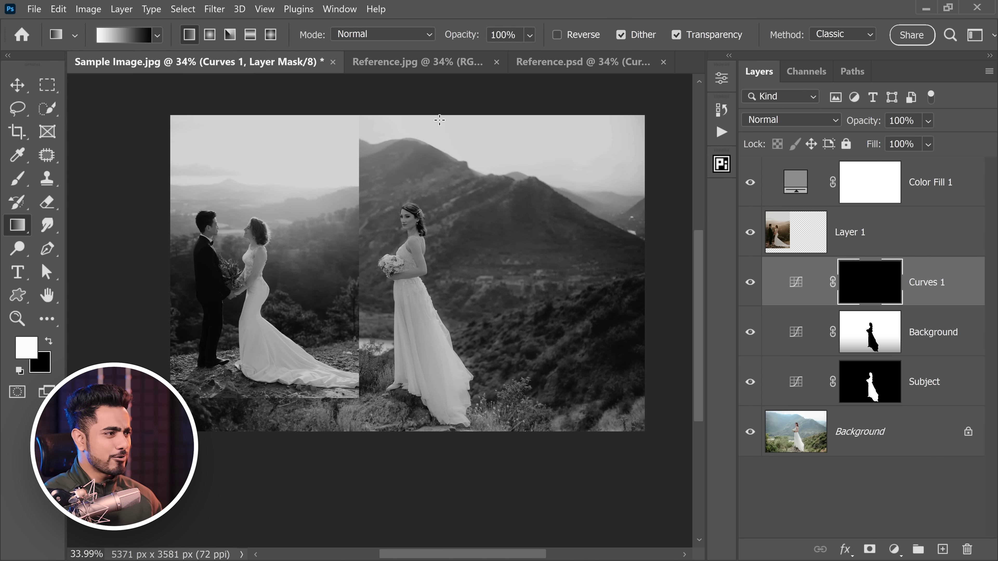
{"action": "left_click_drag", "start_coordinate": [452, 198], "coordinate": [452, 198]}
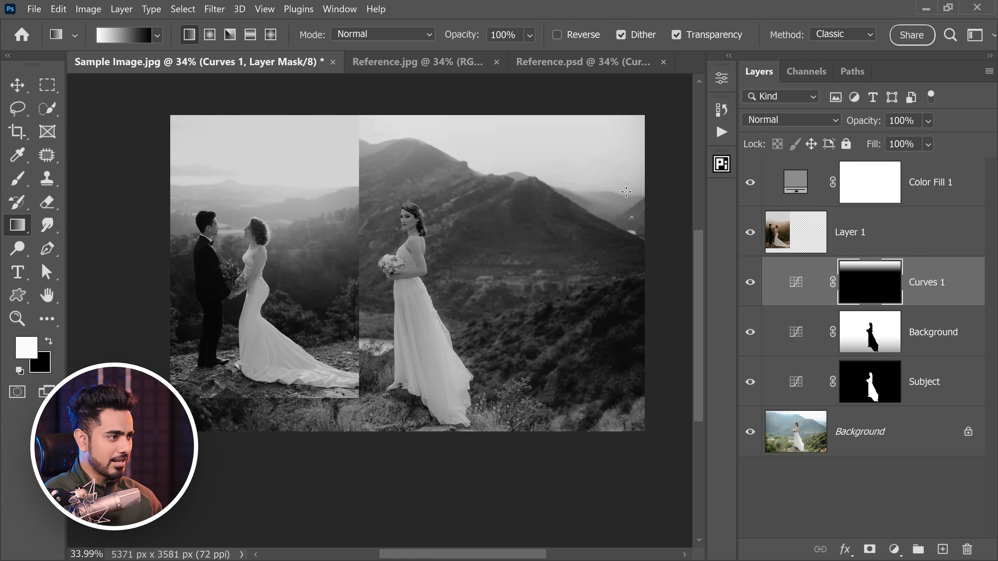
Raise the sky curve's black point much higher, to 137
{"action": "double_click", "coordinate": [796, 286]}
{"action": "left_click_drag", "start_coordinate": [553, 80], "coordinate": [680, 103]}
{"action": "left_click_drag", "start_coordinate": [634, 306], "coordinate": [624, 264]}
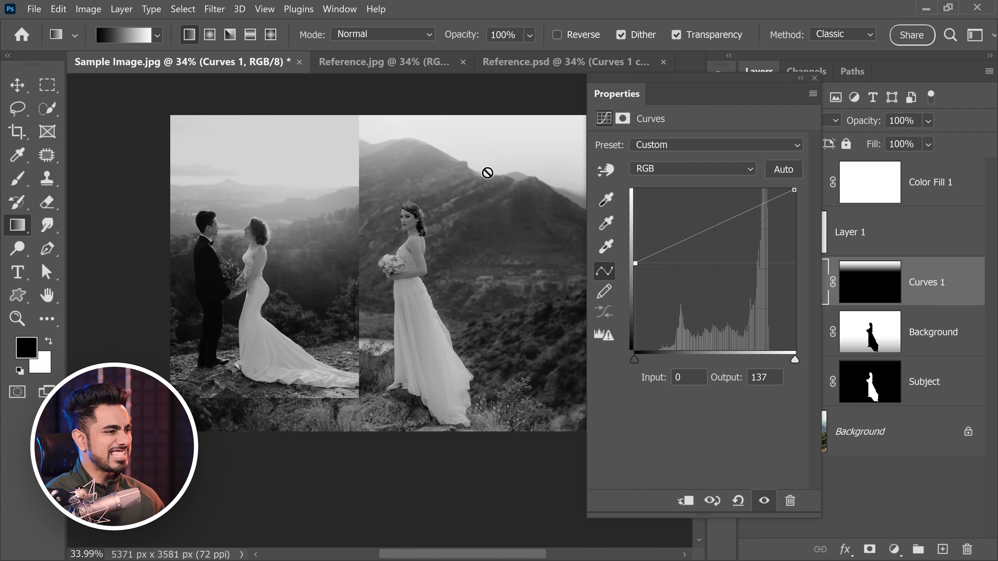
{"action": "left_click", "coordinate": [814, 77]}
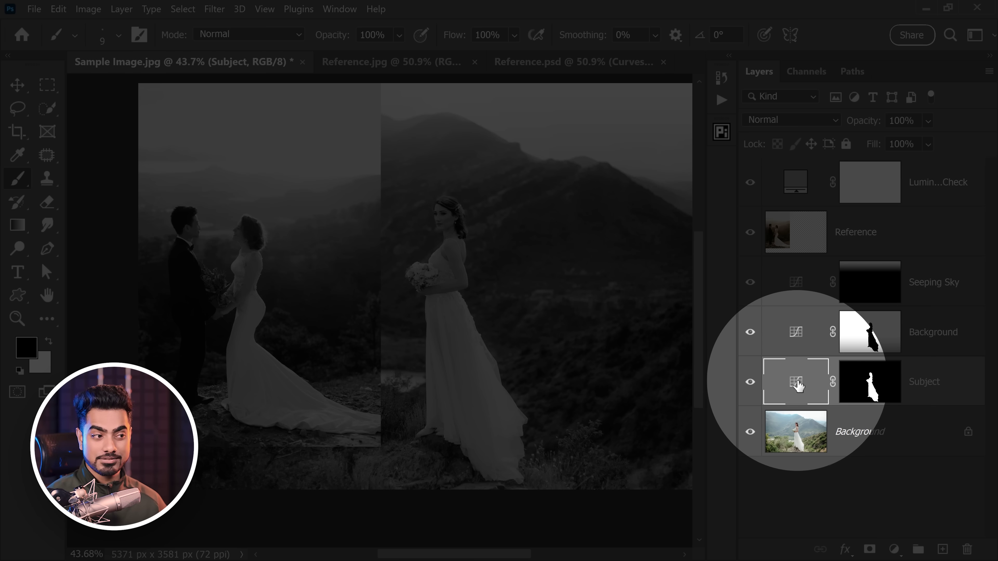
Pull the Subject curve's white point down to 212 to tame the highlights
{"action": "double_click", "coordinate": [797, 388]}
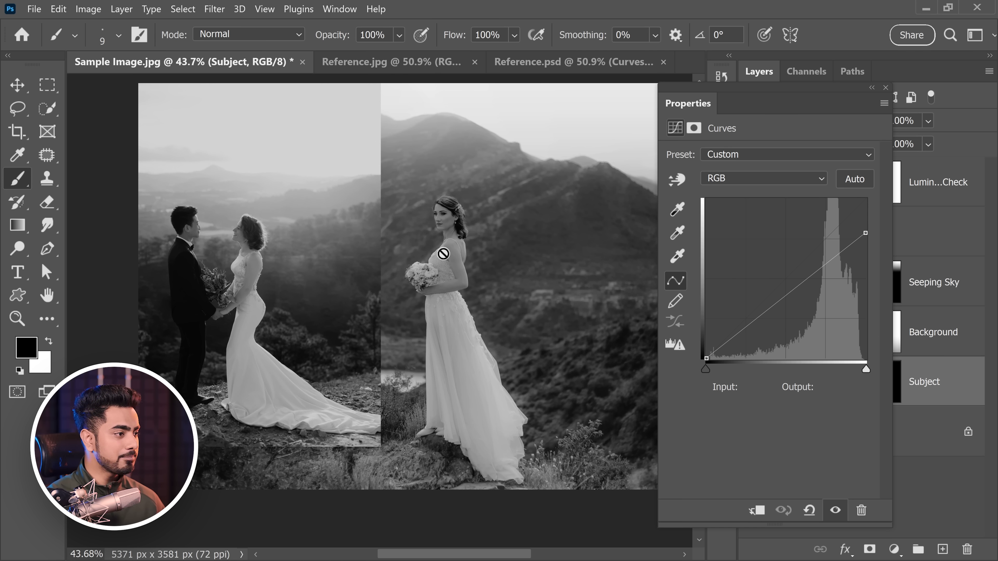
{"action": "scroll", "coordinate": [439, 245], "scroll_direction": "up", "scroll_amount": 2}
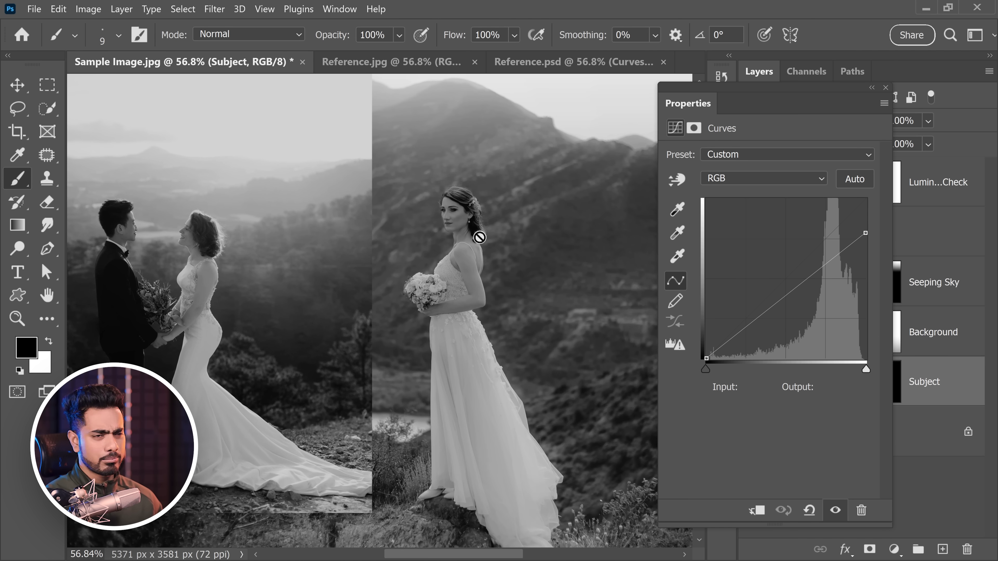
{"action": "left_click_drag", "start_coordinate": [176, 268], "coordinate": [214, 114]}
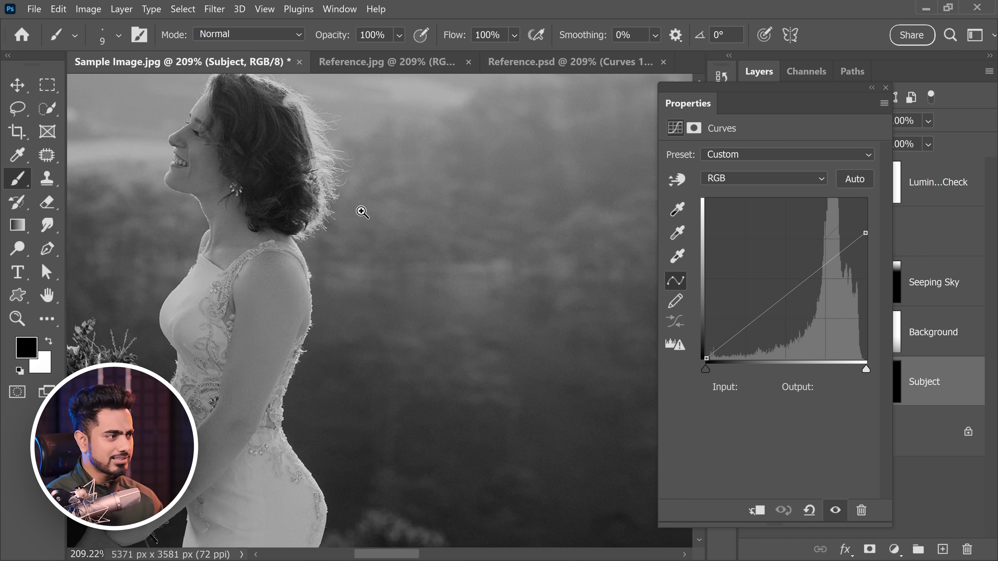
{"action": "scroll", "coordinate": [363, 209], "scroll_direction": "down", "scroll_amount": 6}
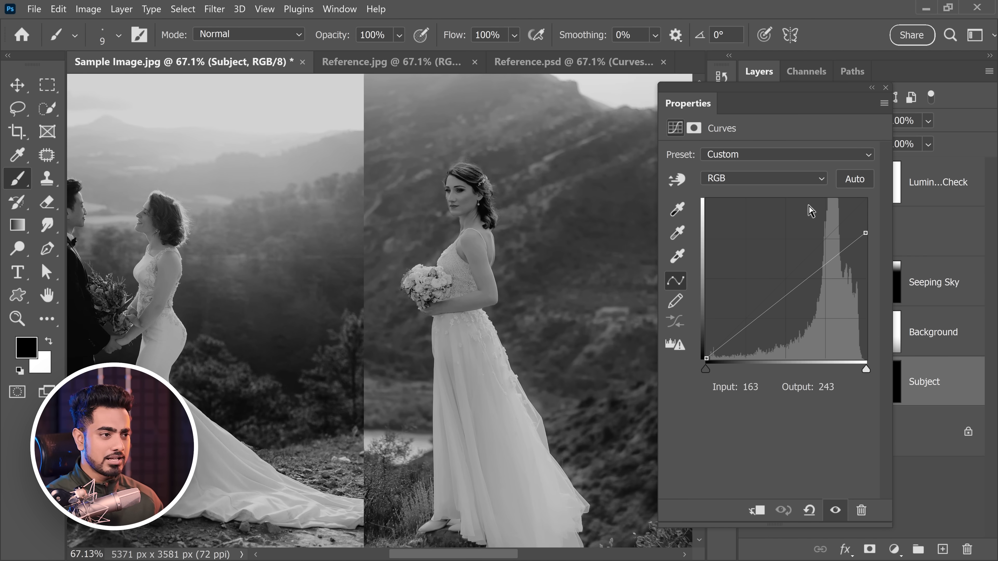
{"action": "left_click_drag", "start_coordinate": [866, 232], "coordinate": [866, 226]}
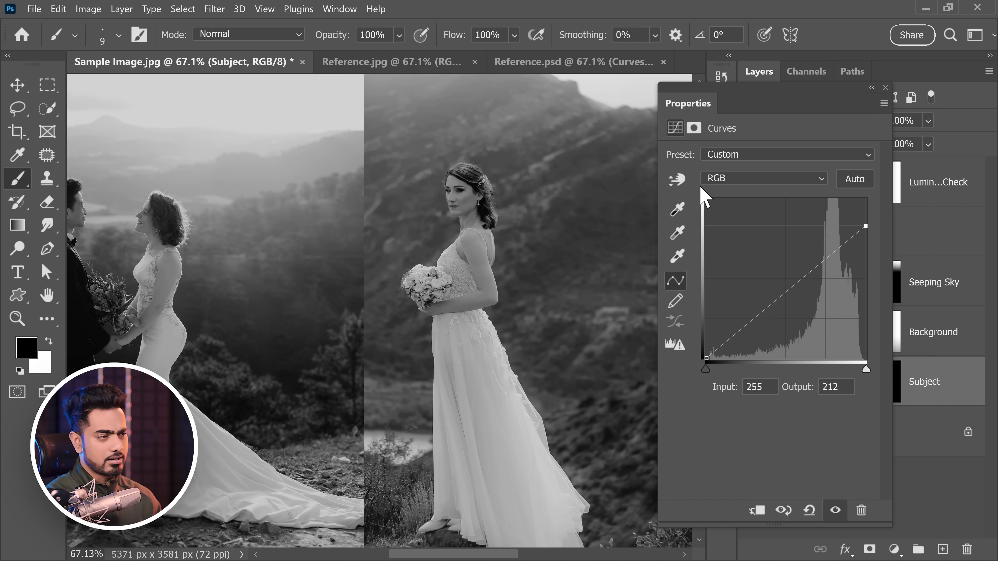
Use the targeted adjustment tool to darken the dress tones and brighten the face
{"action": "left_click", "coordinate": [676, 179]}
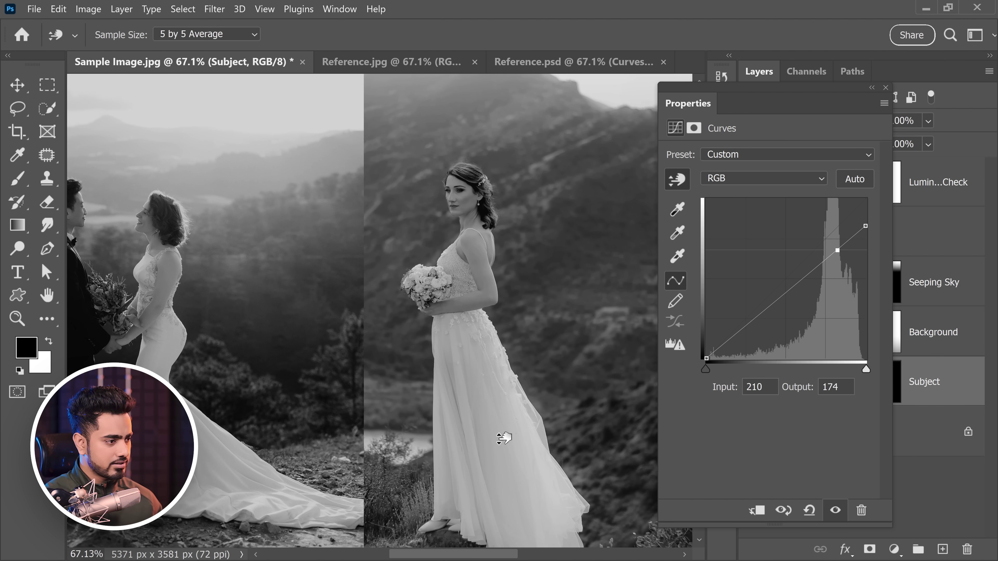
{"action": "left_click_drag", "start_coordinate": [504, 438], "coordinate": [504, 446]}
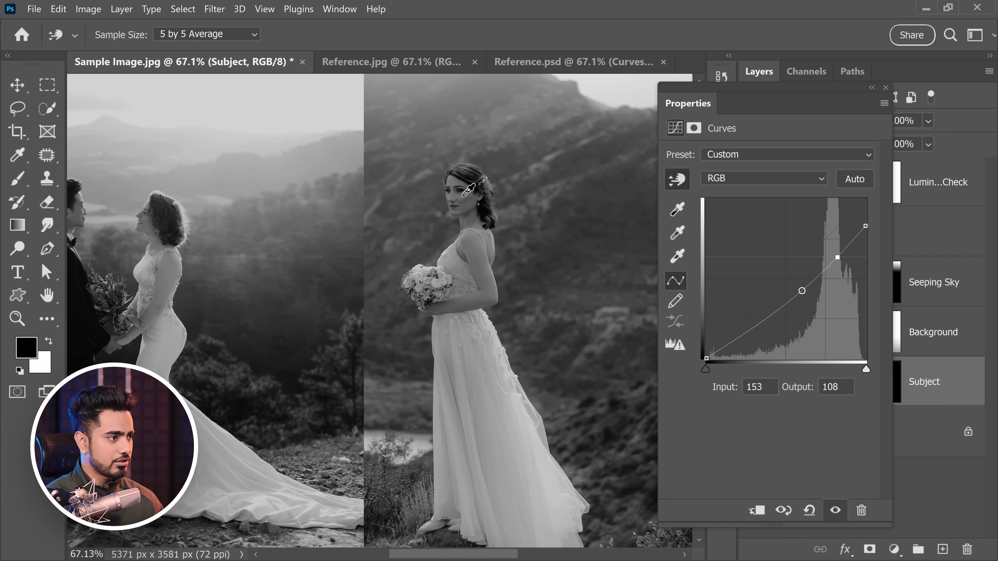
{"action": "left_click_drag", "start_coordinate": [467, 195], "coordinate": [466, 192]}
{"action": "scroll", "coordinate": [467, 192], "scroll_direction": "down", "scroll_amount": 2}
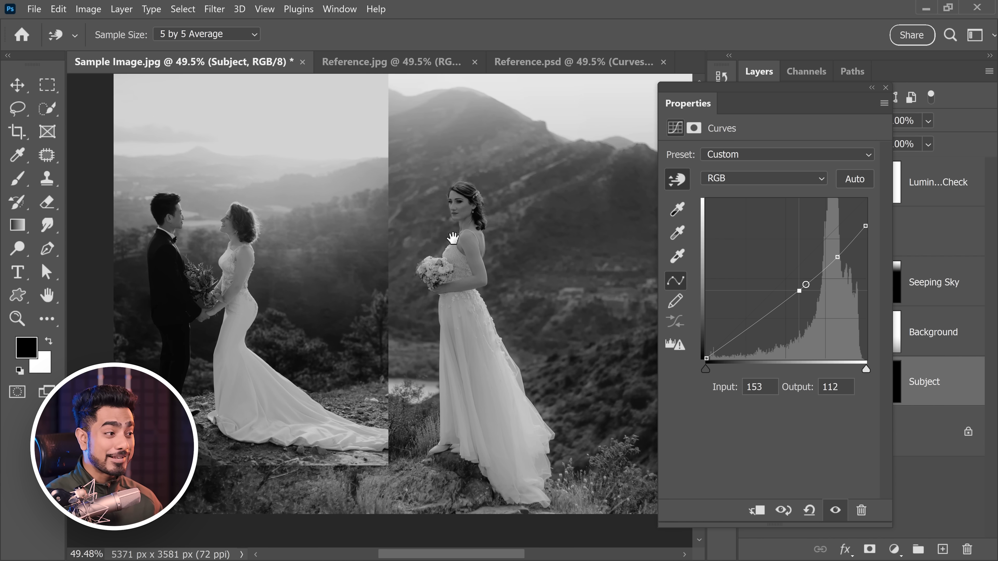
{"action": "left_click", "coordinate": [886, 88]}
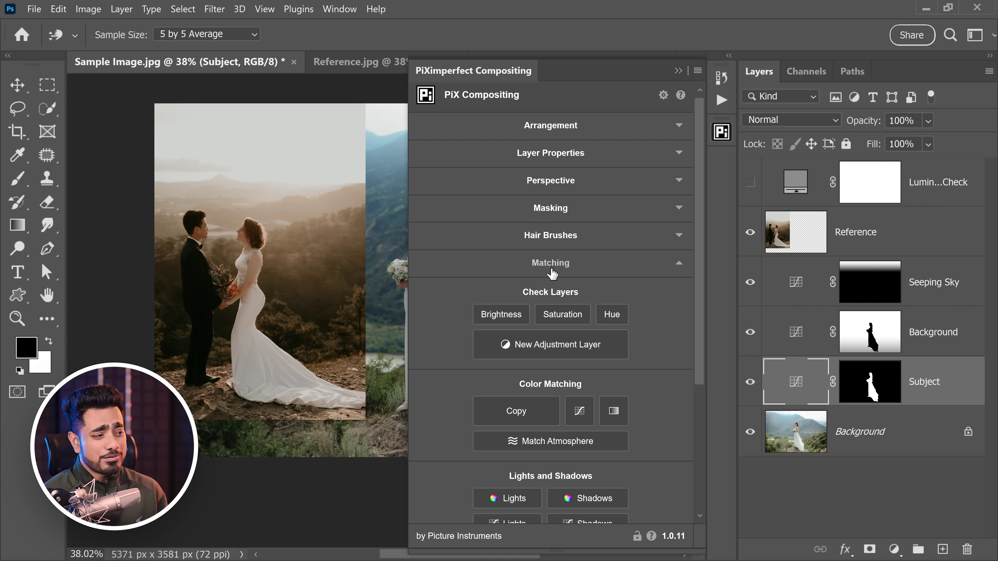
Toggle the PiX Compositing brightness check and try a Curves adjustment clipped to the subject
{"action": "left_click", "coordinate": [513, 317]}
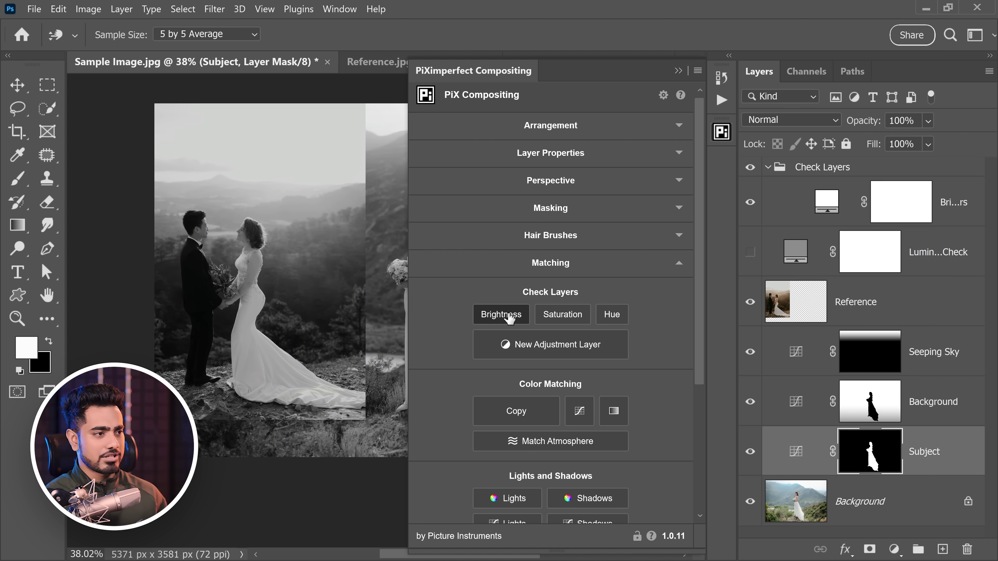
{"action": "scroll", "coordinate": [345, 301], "scroll_direction": "down", "scroll_amount": 3}
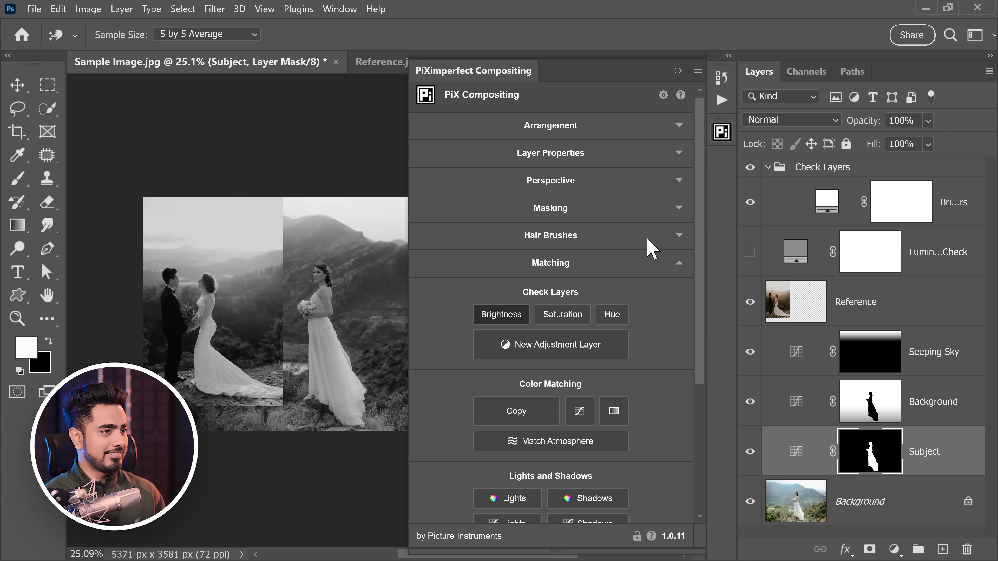
{"action": "key", "text": "b"}
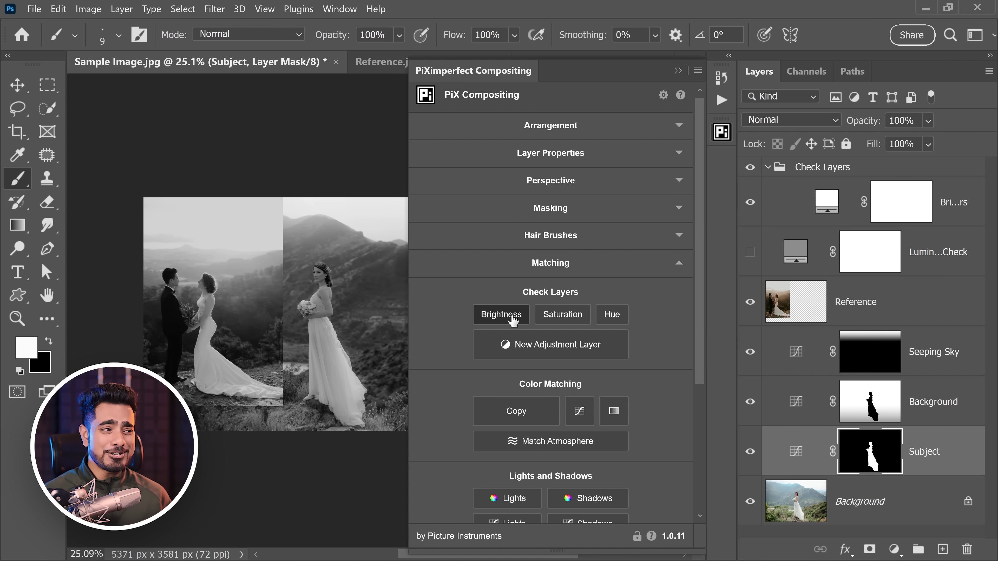
{"action": "left_click", "coordinate": [511, 317]}
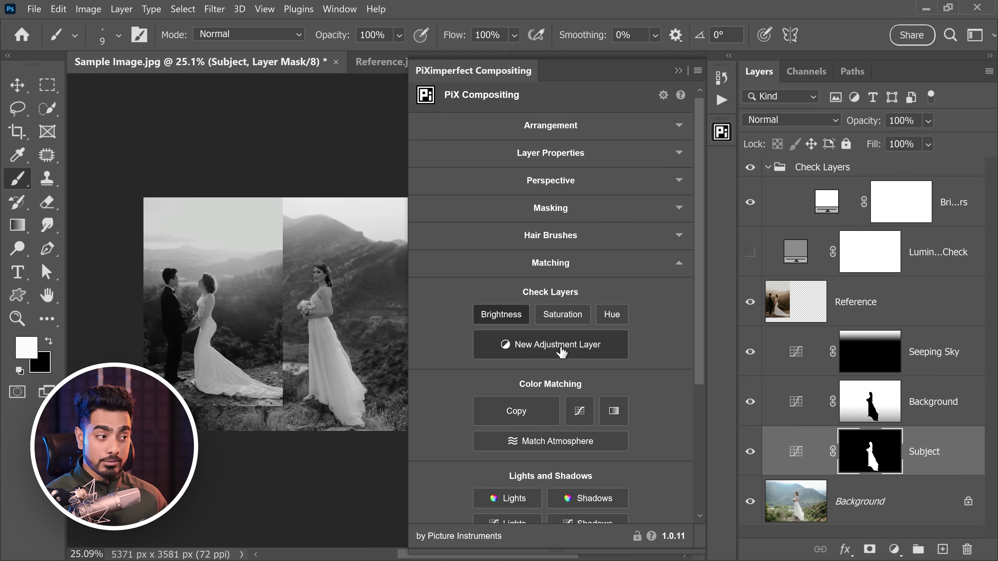
{"action": "left_click", "coordinate": [561, 350]}
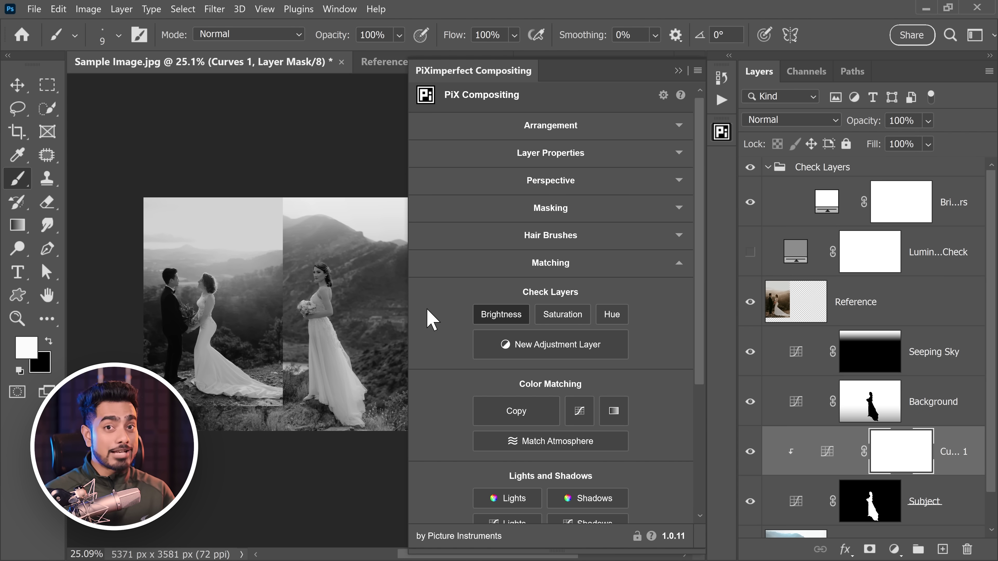
Turn off the brightness check, view the saturation check, and try a saturation adjustment layer
{"action": "left_click", "coordinate": [514, 316]}
{"action": "left_click", "coordinate": [568, 320]}
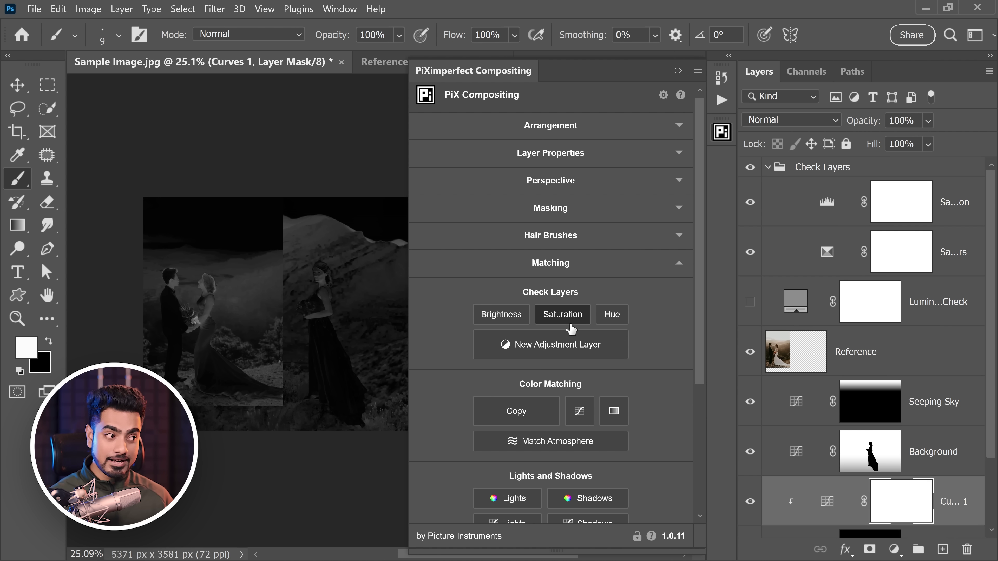
{"action": "left_click", "coordinate": [560, 352]}
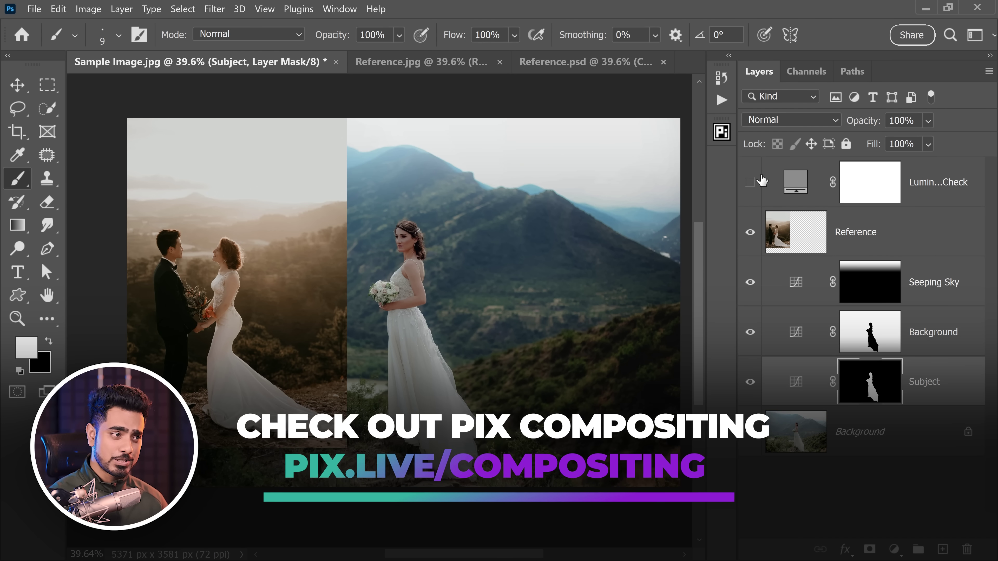
Delete the Luminosity Check layer and add a default Curves layer above Seeping Sky
{"action": "left_click", "coordinate": [751, 180]}
{"action": "left_click", "coordinate": [751, 181]}
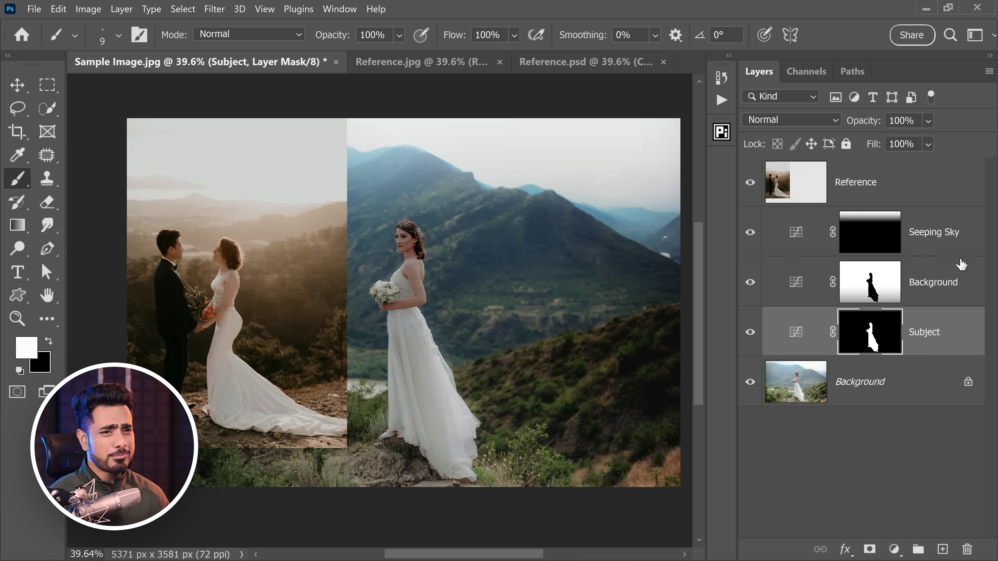
{"action": "left_click", "coordinate": [956, 247]}
{"action": "left_click", "coordinate": [893, 549]}
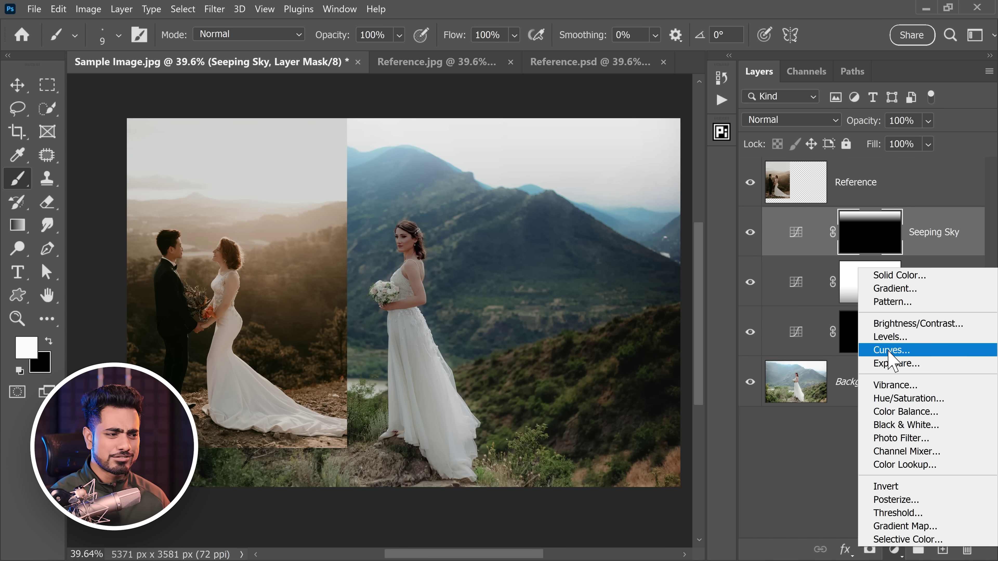
{"action": "left_click", "coordinate": [886, 349]}
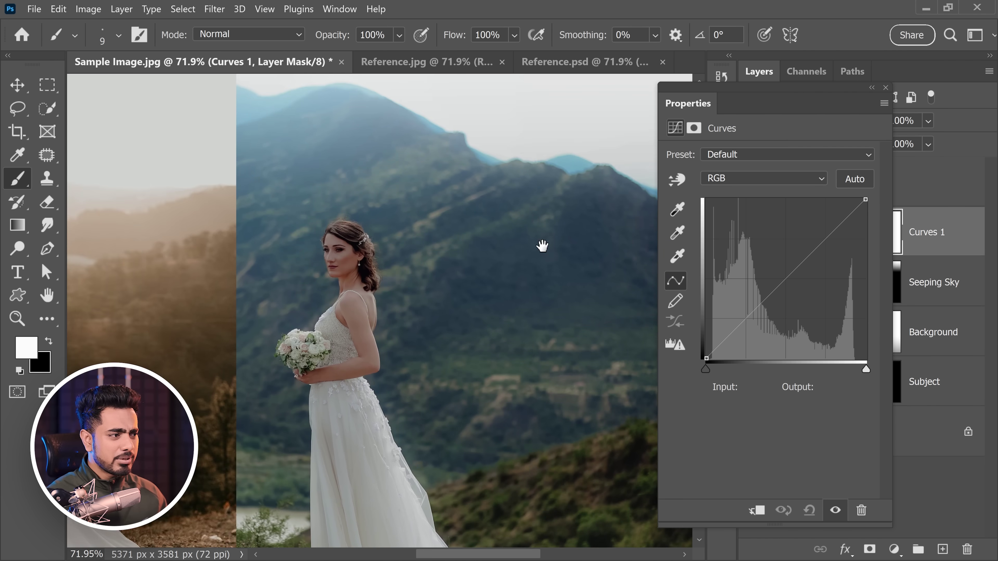
{"action": "left_click_drag", "start_coordinate": [534, 239], "coordinate": [464, 210]}
{"action": "scroll", "coordinate": [507, 317], "scroll_direction": "down", "scroll_amount": 3}
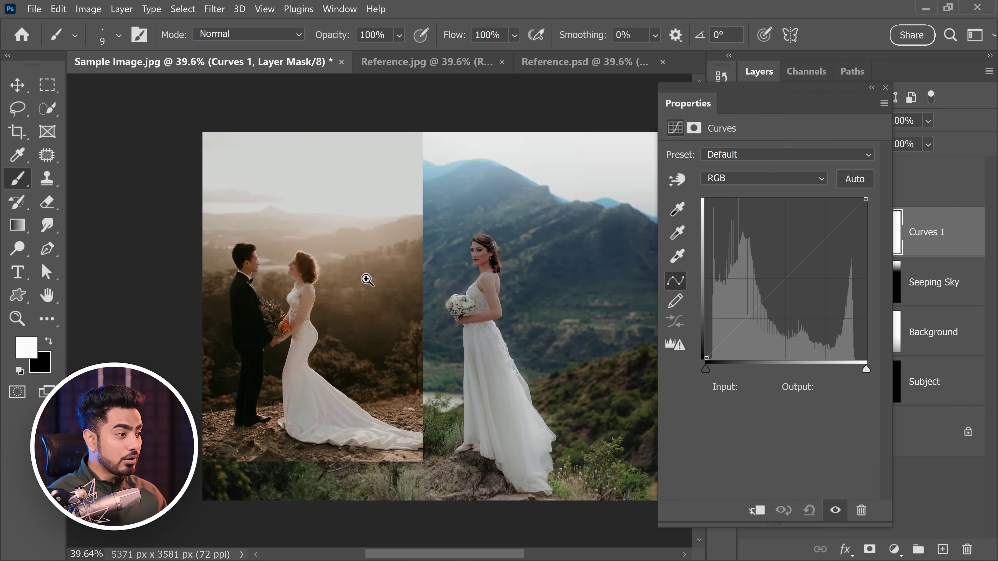
{"action": "scroll", "coordinate": [368, 279], "scroll_direction": "up", "scroll_amount": 3}
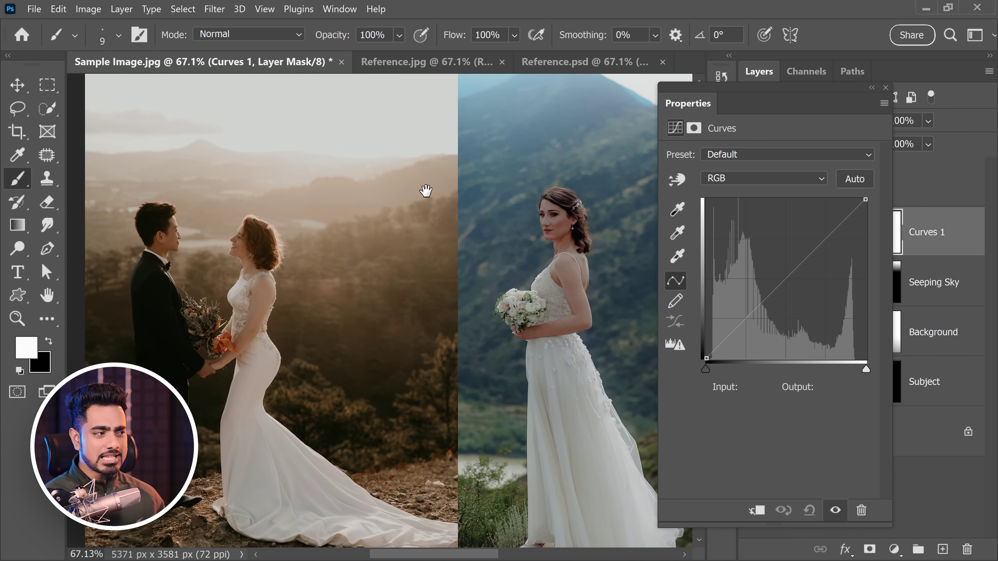
{"action": "scroll", "coordinate": [461, 196], "scroll_direction": "down", "scroll_amount": 3}
{"action": "scroll", "coordinate": [360, 223], "scroll_direction": "up", "scroll_amount": 2}
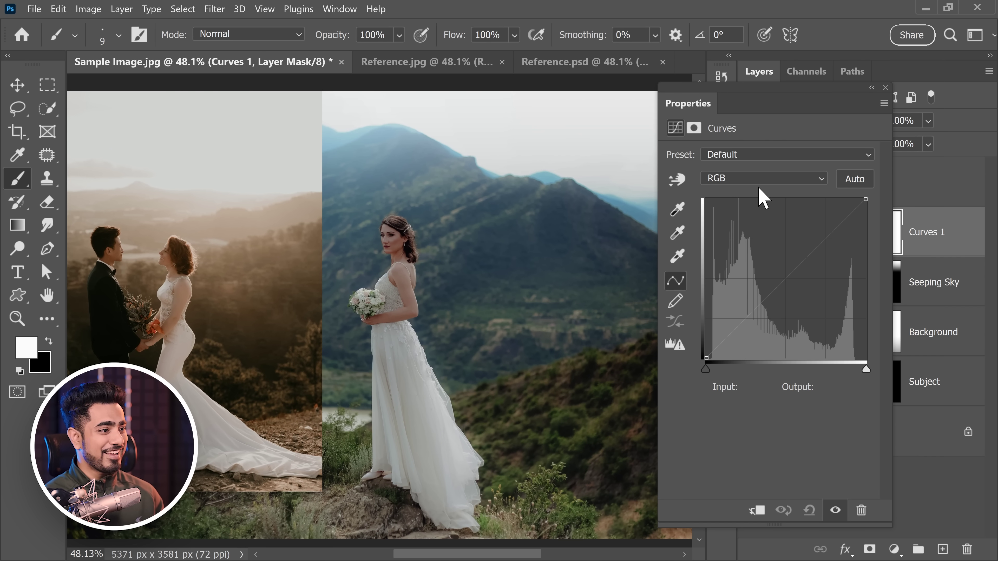
Lower blue in the photo's midtones with the targeted adjustment tool on the Blue curve
{"action": "left_click", "coordinate": [785, 180]}
{"action": "left_click", "coordinate": [738, 225]}
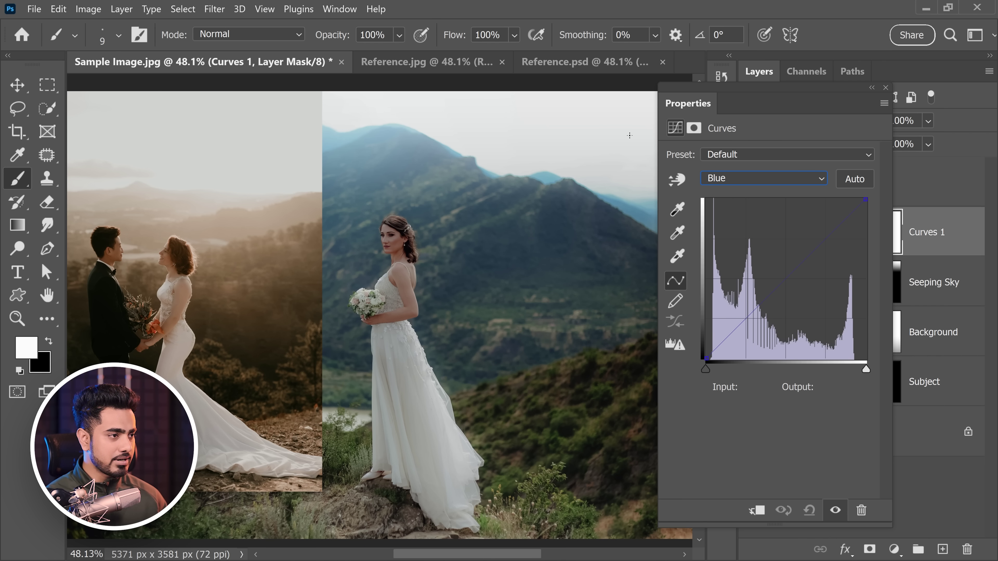
{"action": "left_click", "coordinate": [677, 178]}
{"action": "left_click_drag", "start_coordinate": [523, 252], "coordinate": [527, 272]}
Cycle through the Green and Red curves, then brighten the overall tones on the RGB curve
{"action": "left_click", "coordinate": [759, 179]}
{"action": "left_click", "coordinate": [739, 220]}
{"action": "left_click", "coordinate": [728, 179]}
{"action": "left_click", "coordinate": [723, 205]}
{"action": "left_click", "coordinate": [743, 182]}
{"action": "left_click", "coordinate": [727, 191]}
{"action": "mouse_move", "coordinate": [528, 252]}
{"action": "left_mouse_down"}
{"action": "mouse_move", "coordinate": [525, 242]}
{"action": "mouse_move", "coordinate": [527, 252]}
{"action": "left_mouse_up"}
Reduce green further on the Green curve and inspect the bride up close
{"action": "left_click", "coordinate": [762, 179]}
{"action": "left_click", "coordinate": [758, 232]}
{"action": "left_click", "coordinate": [719, 179]}
{"action": "left_click", "coordinate": [731, 216]}
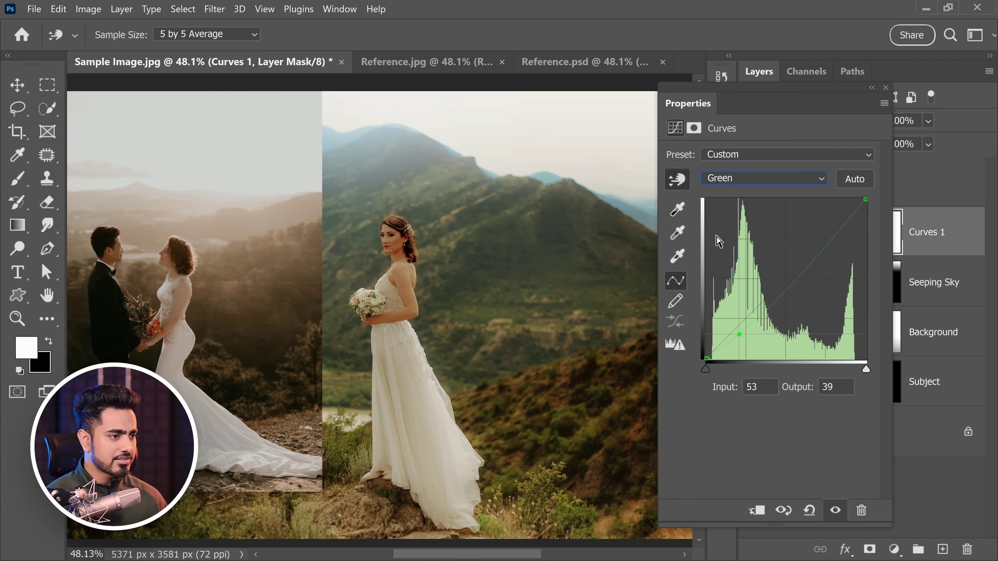
{"action": "left_click_drag", "start_coordinate": [528, 256], "coordinate": [530, 259]}
{"action": "left_click_drag", "start_coordinate": [372, 257], "coordinate": [392, 239]}
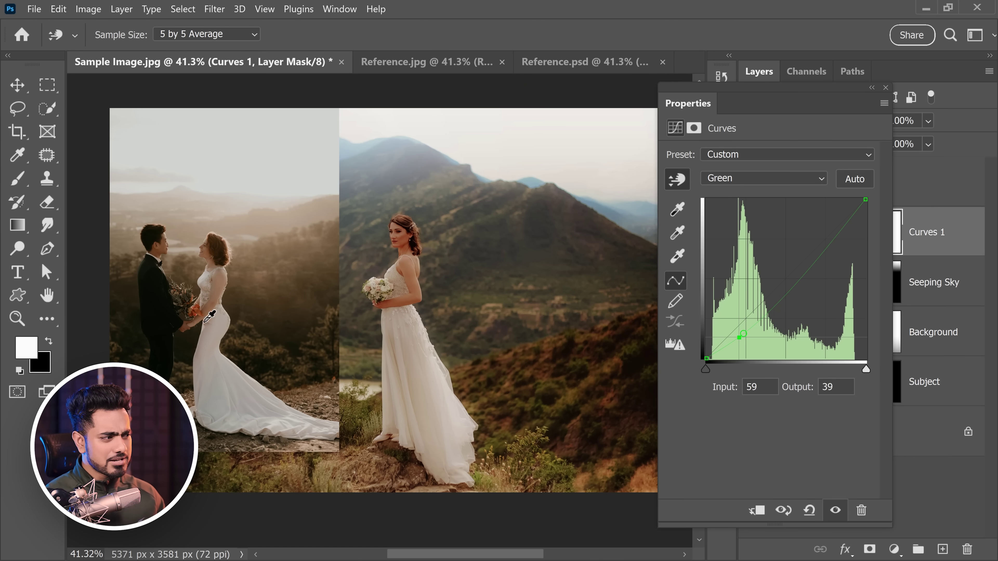
Delete the Curves 1 layer
{"action": "left_click", "coordinate": [885, 87]}
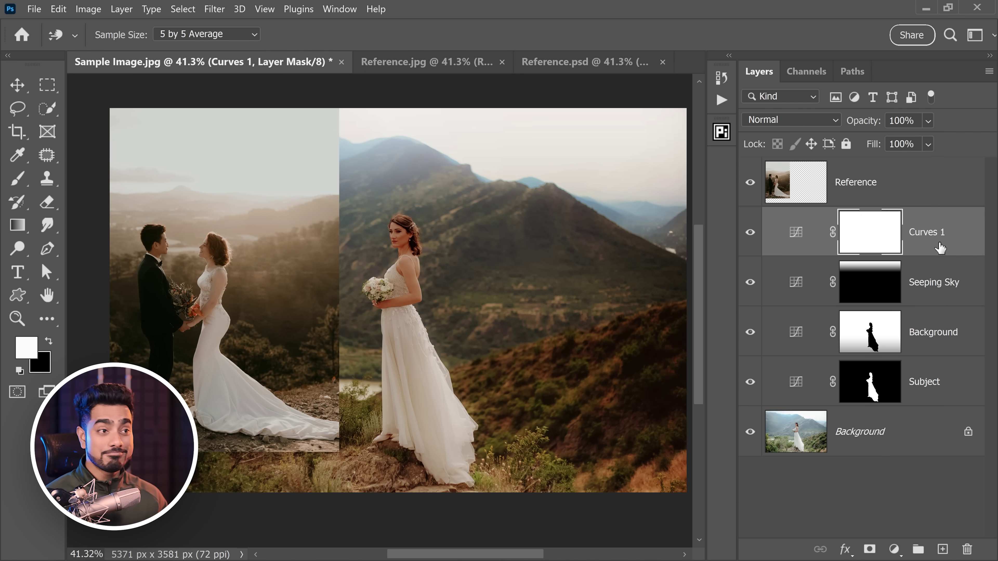
{"action": "mouse_move", "coordinate": [952, 236]}
{"action": "left_mouse_down"}
{"action": "mouse_move", "coordinate": [955, 521]}
{"action": "mouse_move", "coordinate": [967, 549]}
{"action": "left_mouse_up"}
{"action": "key", "text": "b"}
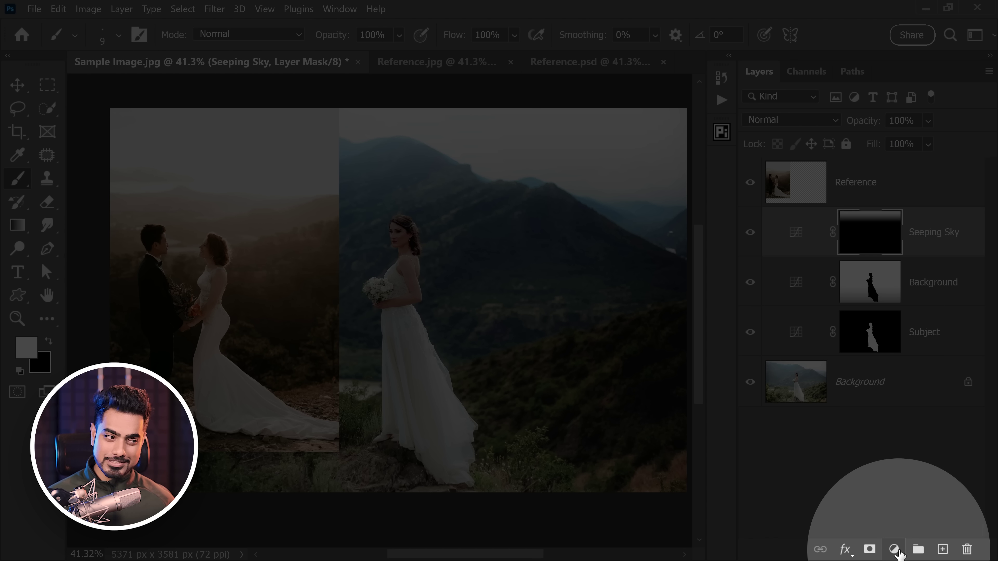
Add a Gradient Map layer and start recolouring its black end stop with sampled white
{"action": "left_click", "coordinate": [895, 550]}
{"action": "left_click", "coordinate": [902, 528]}
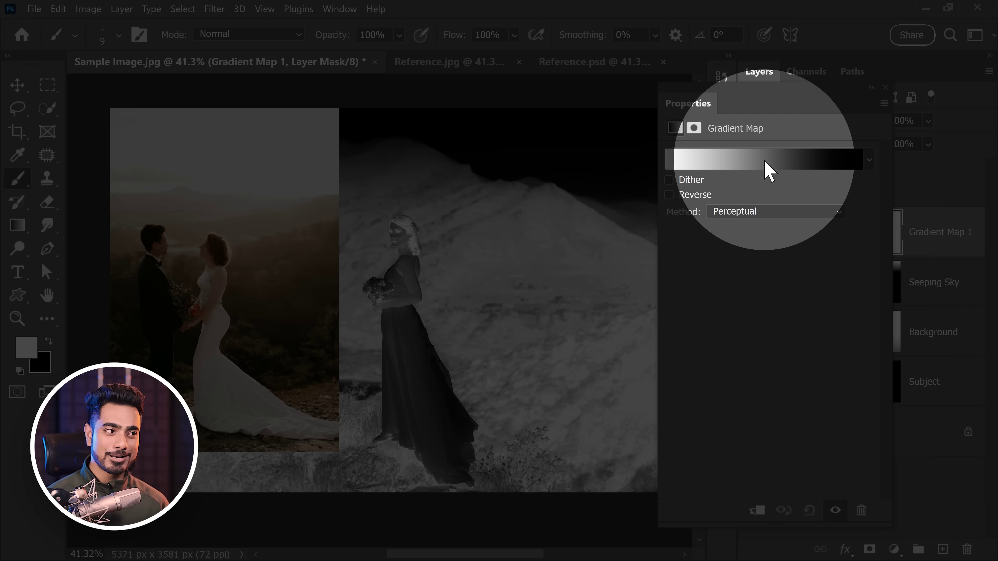
{"action": "left_click", "coordinate": [767, 173]}
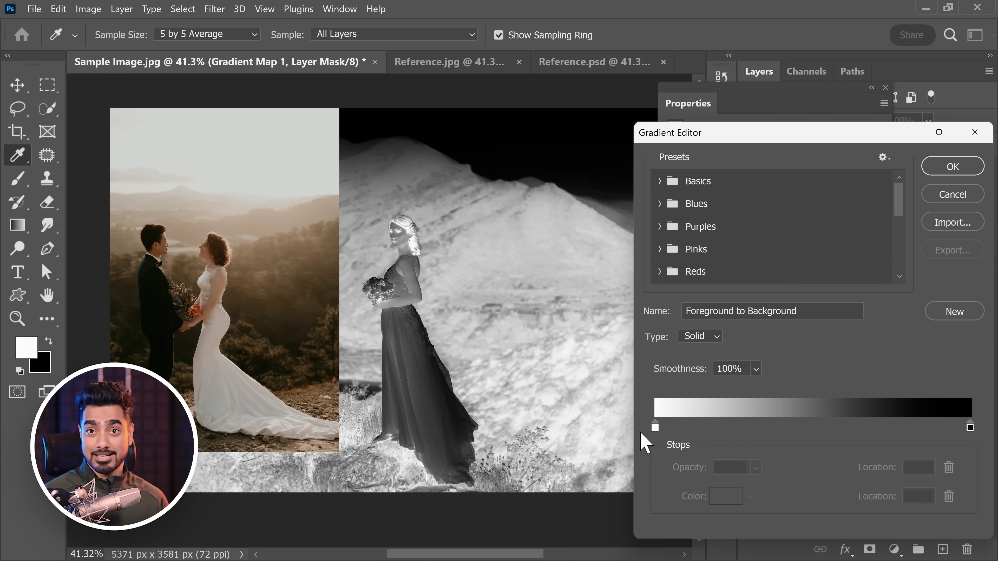
{"action": "left_click_drag", "start_coordinate": [259, 162], "coordinate": [327, 109]}
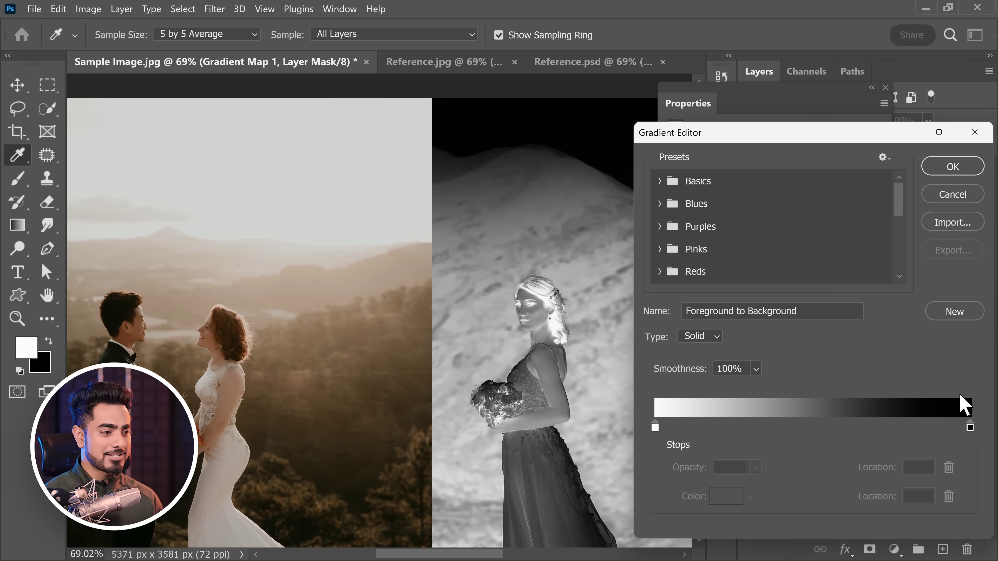
{"action": "left_click", "coordinate": [971, 427]}
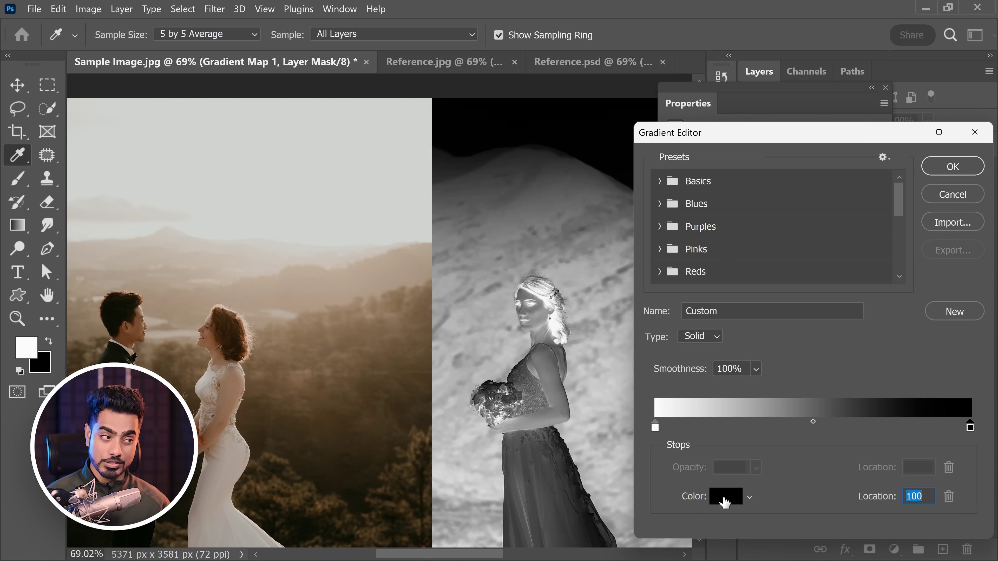
{"action": "left_click", "coordinate": [725, 500]}
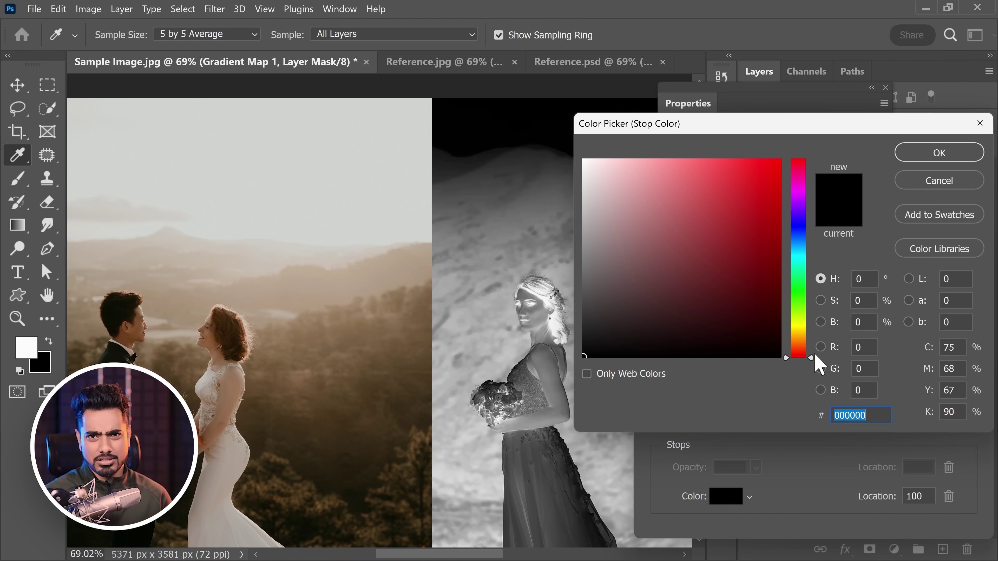
{"action": "left_click", "coordinate": [313, 173]}
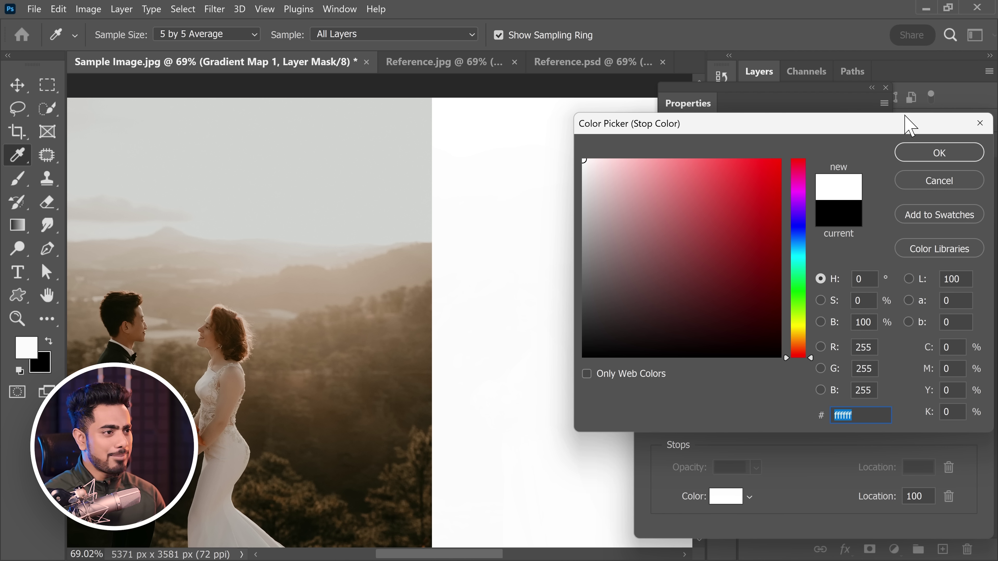
Cancel the pending gradient edits and reopen the Gradient Map's gradient editor
{"action": "left_click", "coordinate": [943, 184]}
{"action": "left_click", "coordinate": [943, 195]}
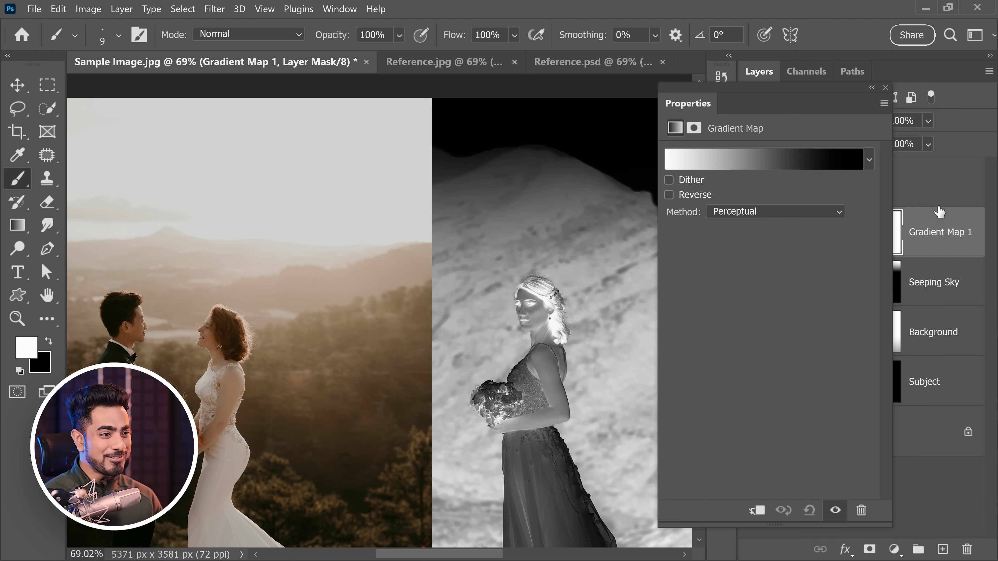
{"action": "left_click_drag", "start_coordinate": [798, 103], "coordinate": [619, 123]}
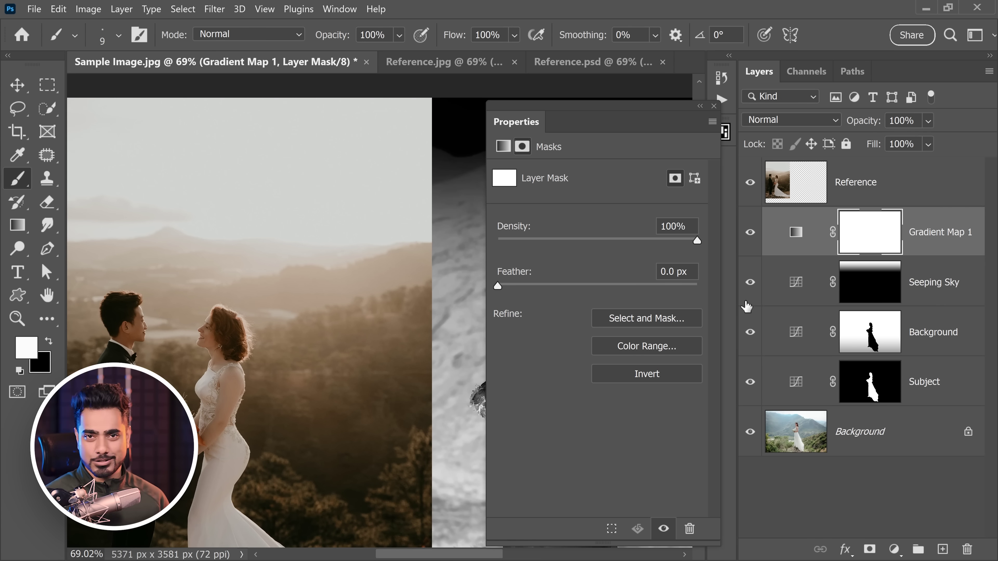
{"action": "left_click", "coordinate": [794, 234]}
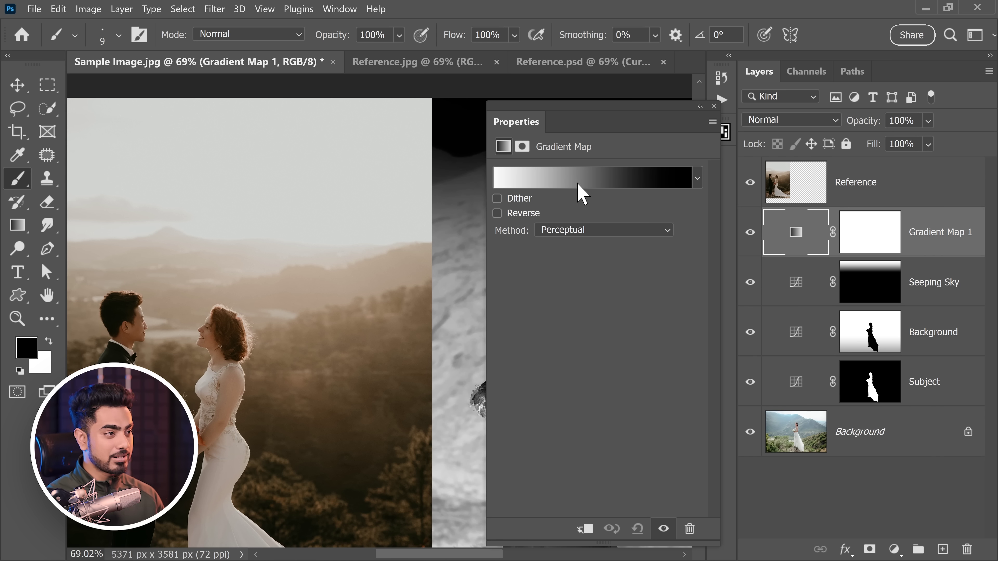
{"action": "left_click", "coordinate": [597, 177]}
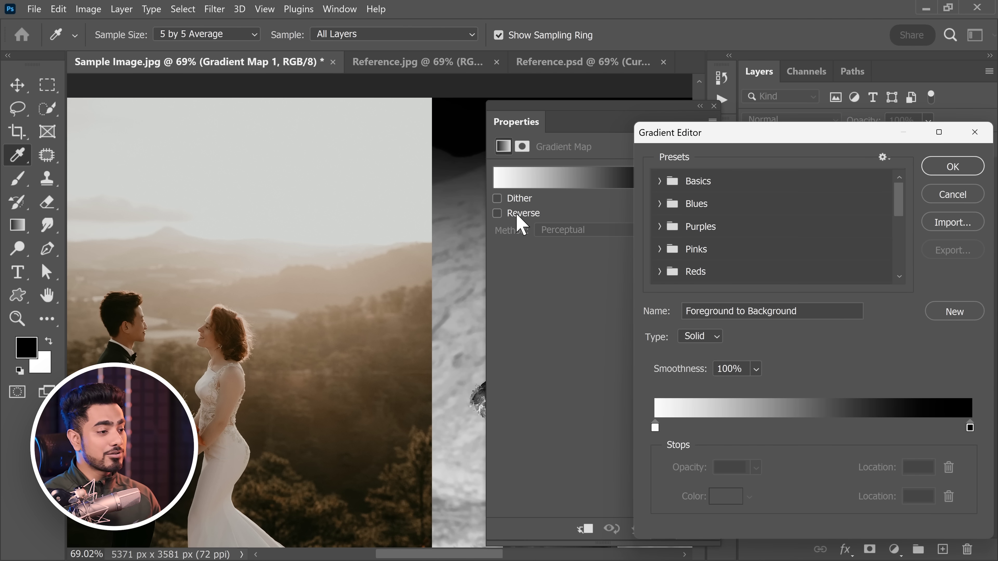
Set the right gradient stop to a pale grey (d1d3d0) sampled from the sky with 5 by 5 Average
{"action": "left_click", "coordinate": [969, 428]}
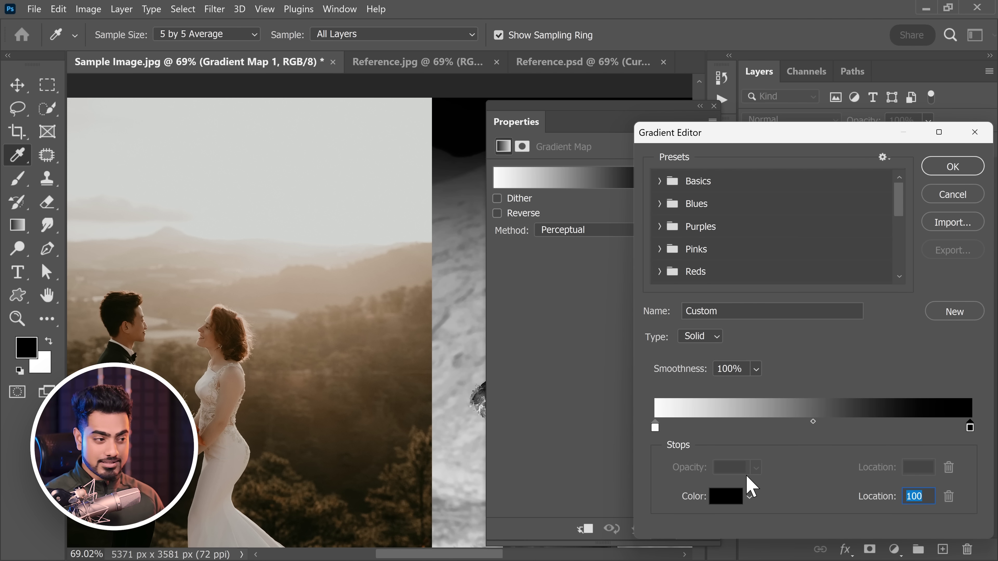
{"action": "left_click", "coordinate": [725, 496]}
{"action": "left_click", "coordinate": [298, 155]}
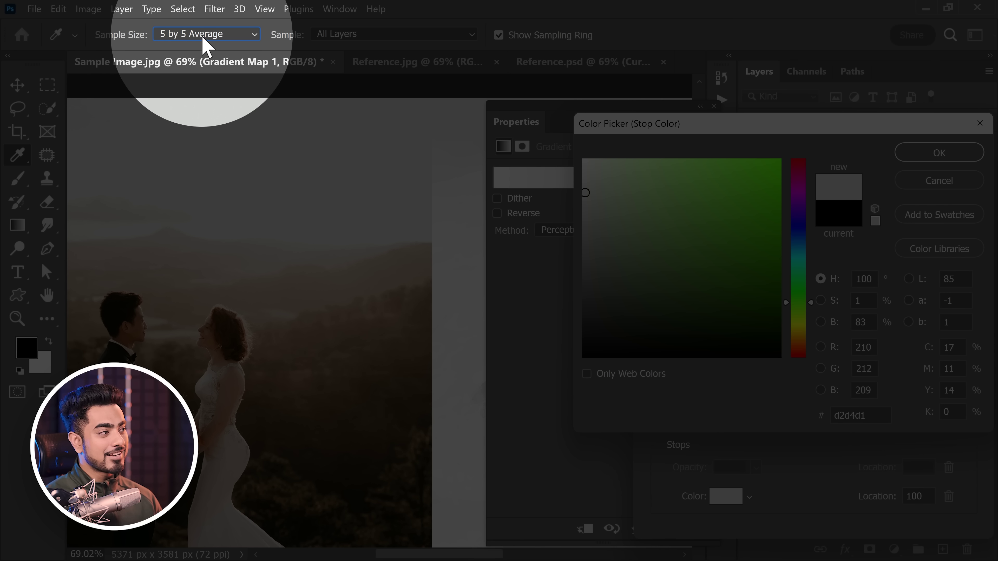
{"action": "left_click", "coordinate": [206, 37]}
{"action": "left_click", "coordinate": [206, 35]}
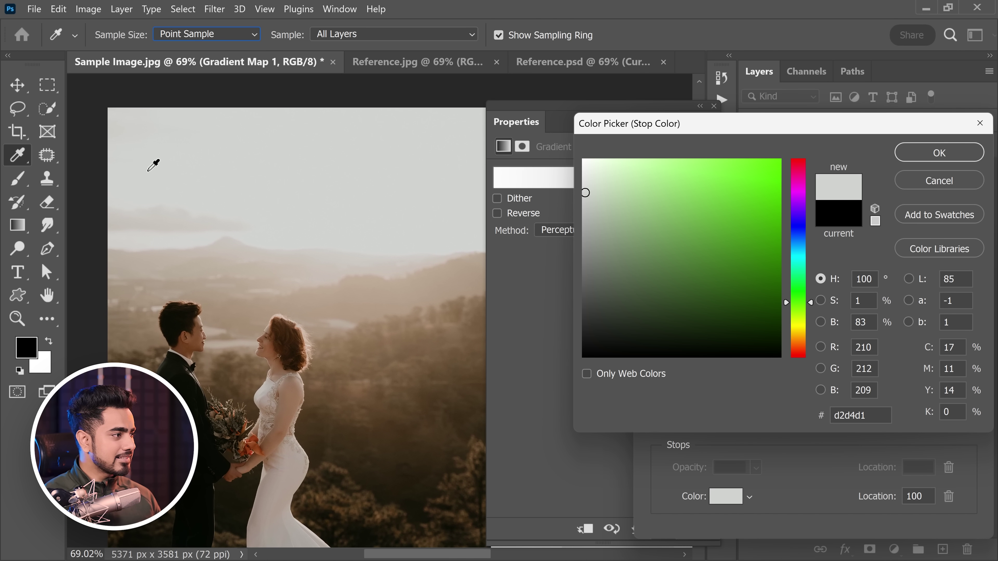
{"action": "left_click", "coordinate": [159, 169]}
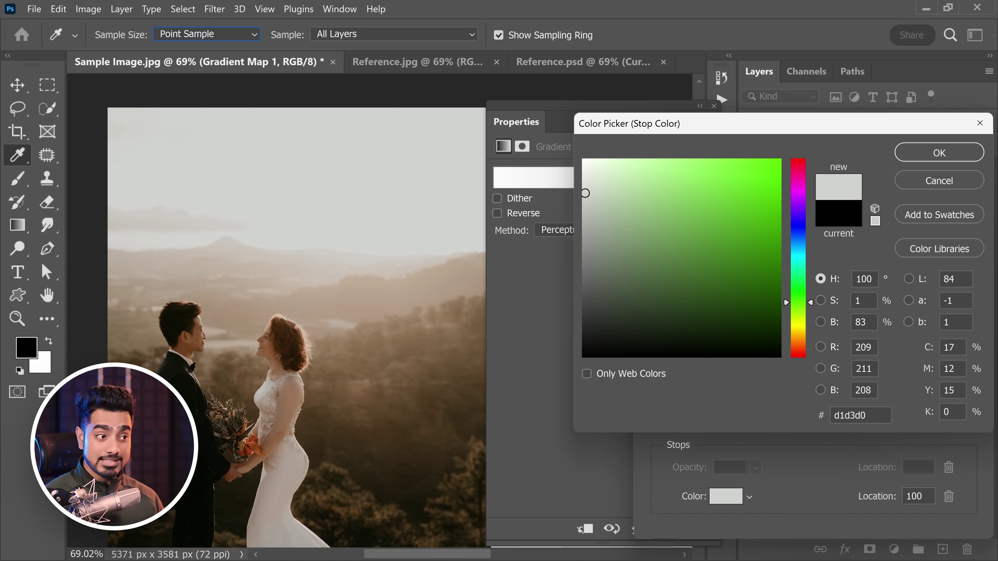
{"action": "left_click", "coordinate": [937, 161]}
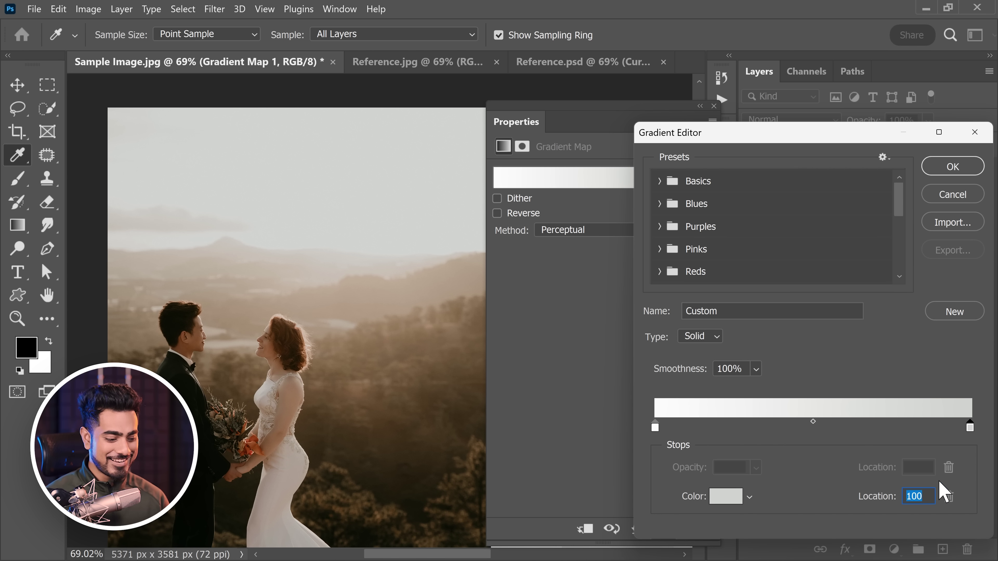
Place the pale stop at 83 and recolour the left stop with a sampled brown at 23
{"action": "type", "text": "83"}
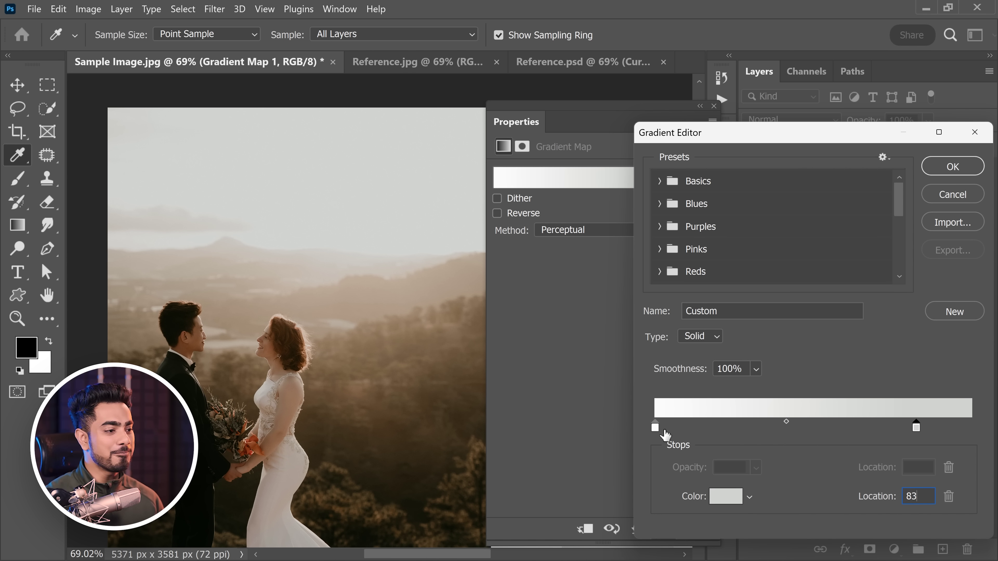
{"action": "left_click", "coordinate": [655, 426]}
{"action": "left_click", "coordinate": [725, 497]}
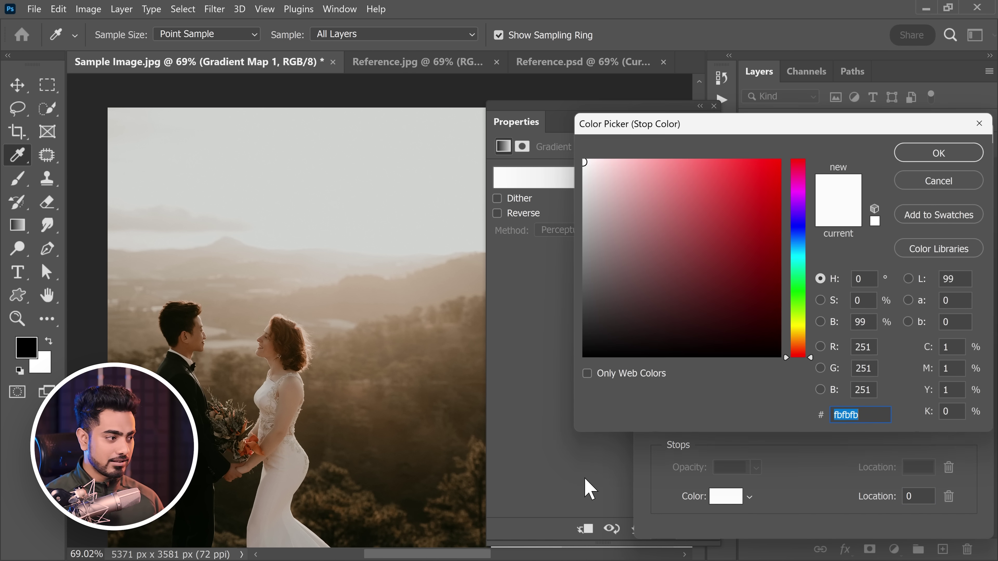
{"action": "left_click_drag", "start_coordinate": [404, 455], "coordinate": [395, 429]}
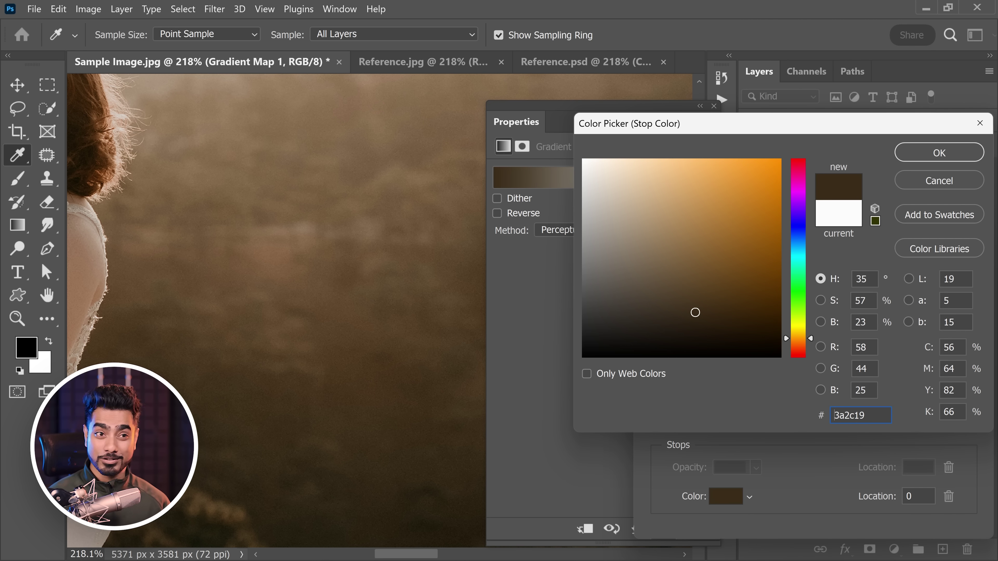
{"action": "left_click", "coordinate": [937, 153]}
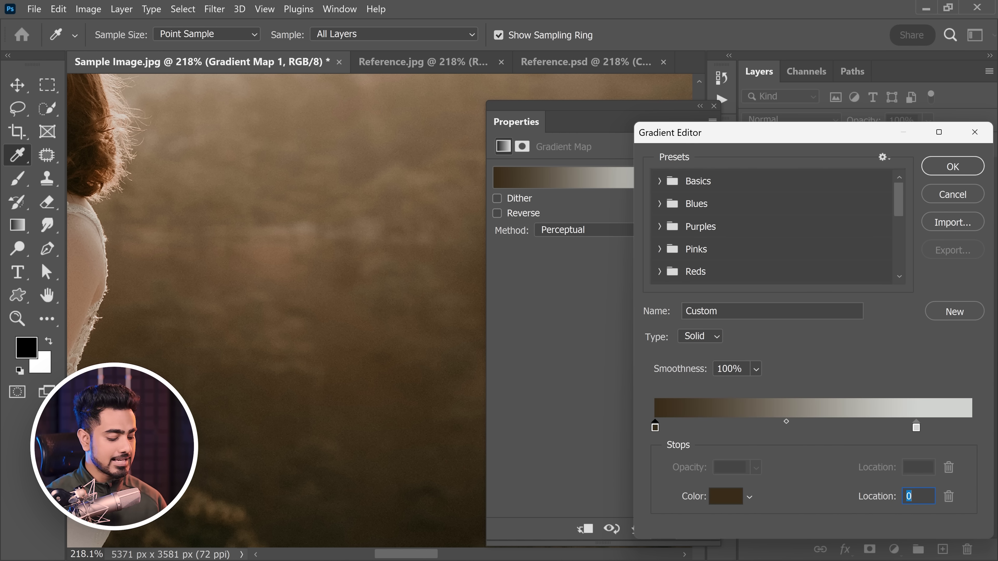
{"action": "type", "text": "23"}
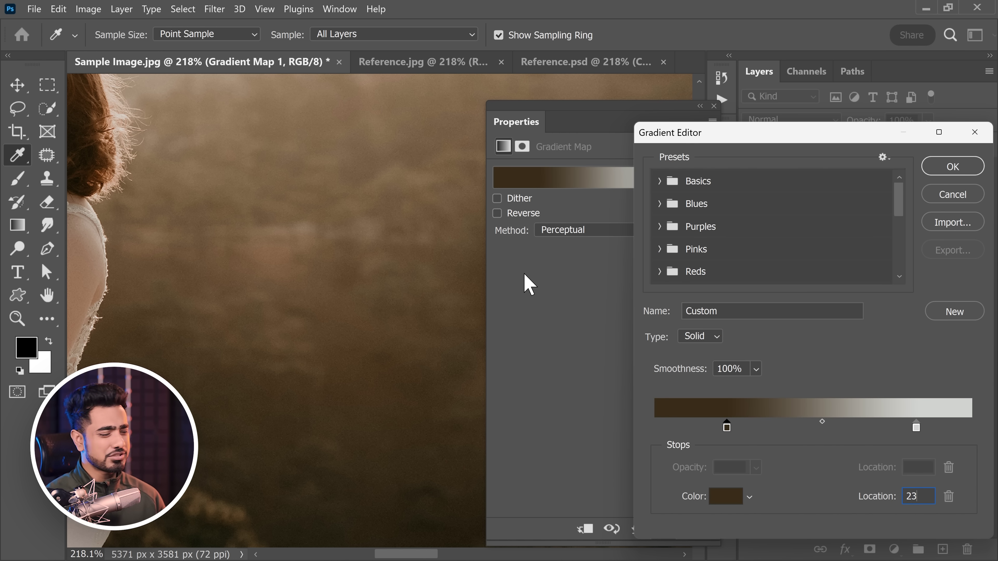
Add a near-black stop (16150c) sampled from the shadowed trees at the gradient's dark end
{"action": "left_click_drag", "start_coordinate": [386, 308], "coordinate": [410, 393]}
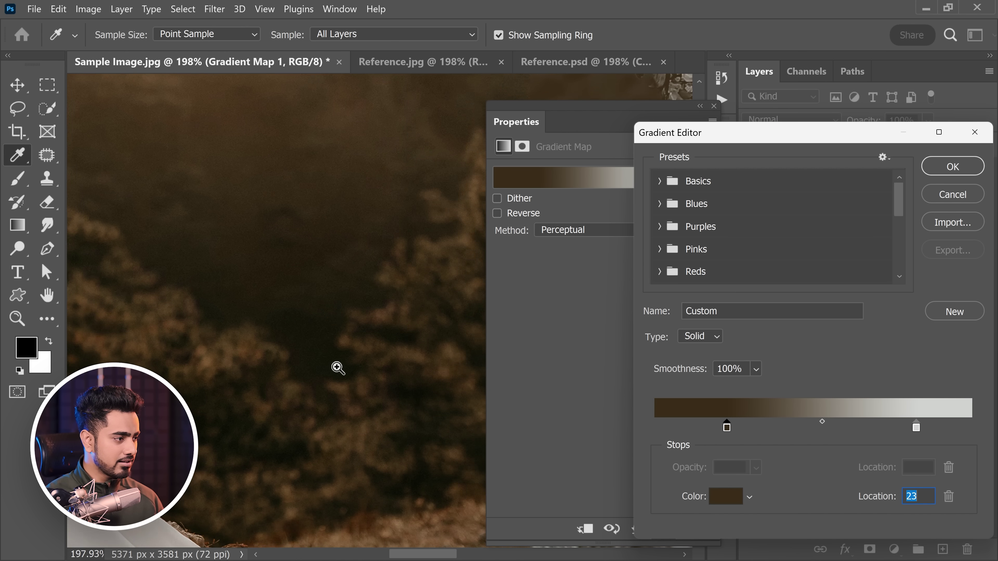
{"action": "left_click_drag", "start_coordinate": [330, 367], "coordinate": [262, 386]}
{"action": "left_click", "coordinate": [724, 478]}
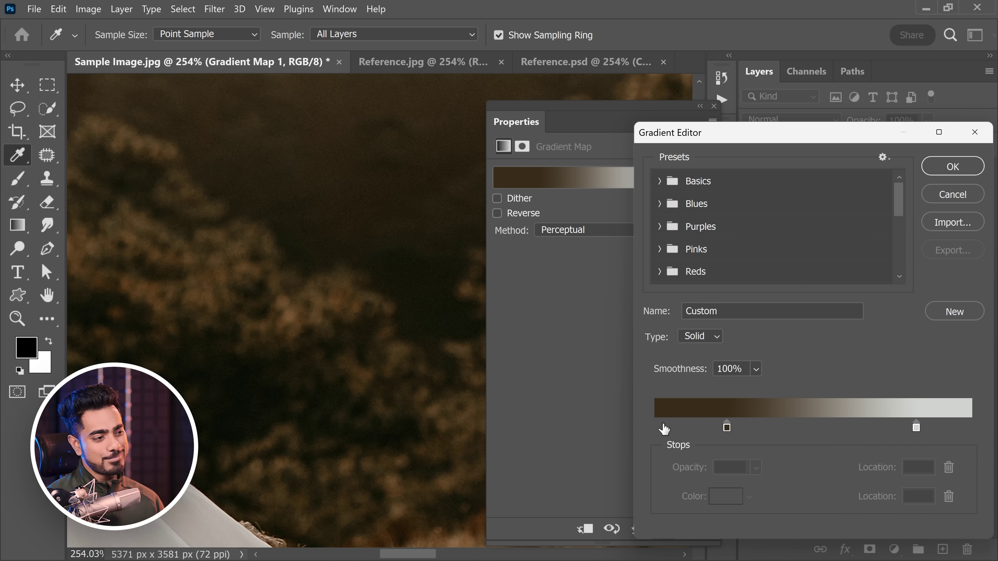
{"action": "left_click", "coordinate": [655, 427]}
{"action": "left_click", "coordinate": [723, 496]}
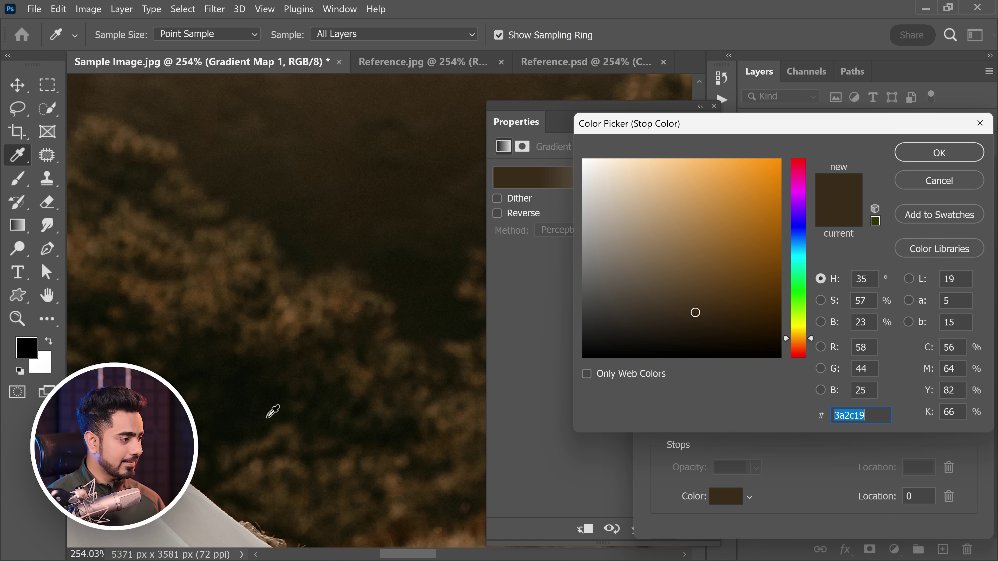
{"action": "left_click_drag", "start_coordinate": [252, 417], "coordinate": [260, 350]}
{"action": "left_click_drag", "start_coordinate": [445, 319], "coordinate": [446, 321]}
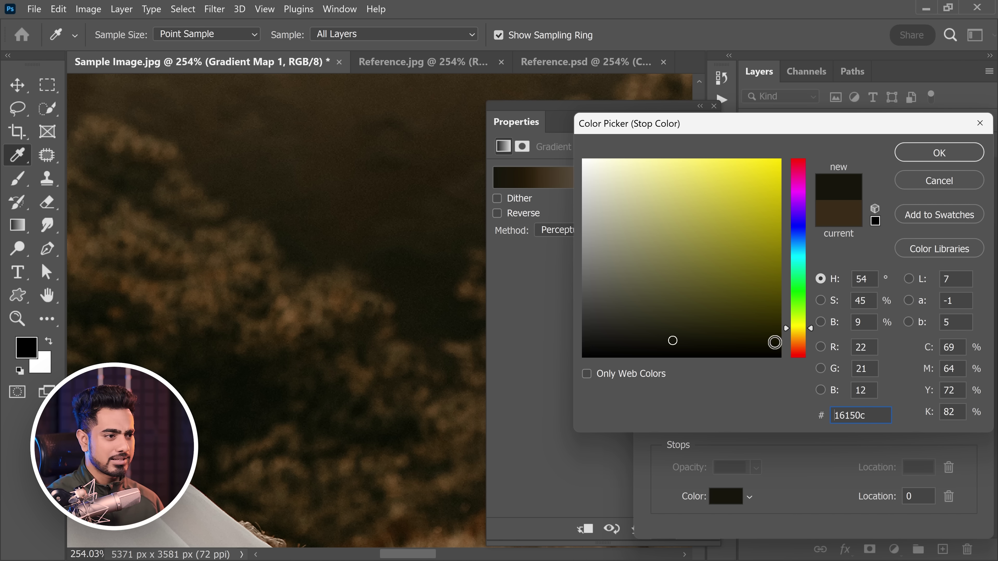
{"action": "left_click", "coordinate": [921, 158]}
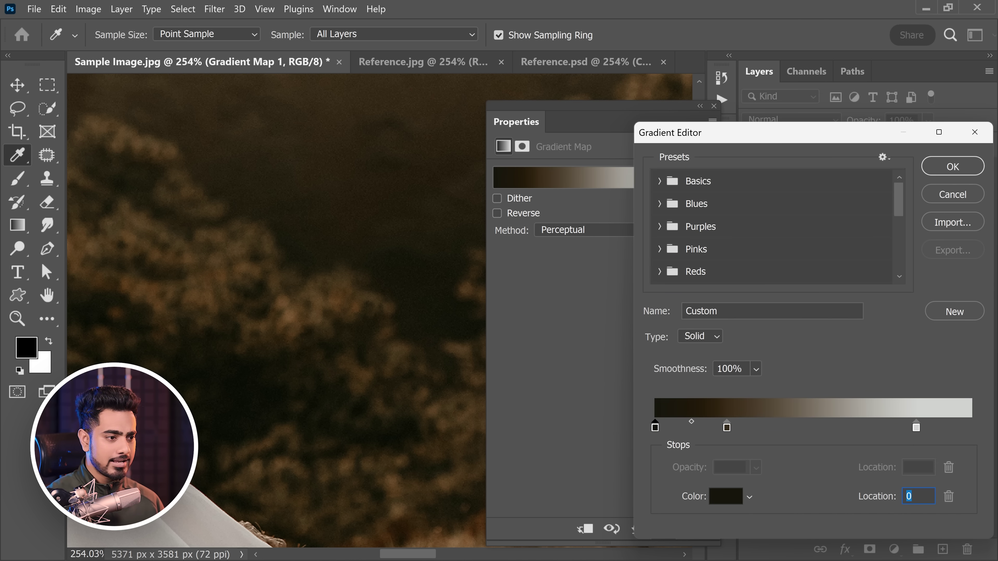
Move the brown stop to 25% to adjust the near-black to brown transition
{"action": "mouse_move", "coordinate": [655, 427]}
{"action": "left_mouse_down"}
{"action": "mouse_move", "coordinate": [683, 427]}
{"action": "mouse_move", "coordinate": [654, 430]}
{"action": "left_mouse_up"}
{"action": "left_click_drag", "start_coordinate": [727, 428], "coordinate": [733, 428]}
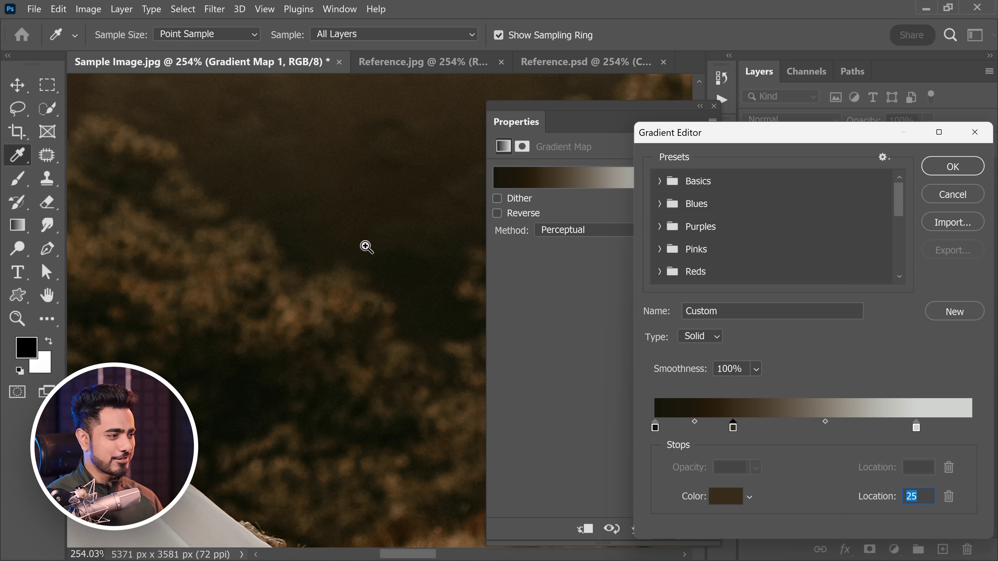
{"action": "scroll", "coordinate": [367, 247], "scroll_direction": "down", "scroll_amount": 5}
{"action": "scroll", "coordinate": [311, 230], "scroll_direction": "up", "scroll_amount": 4}
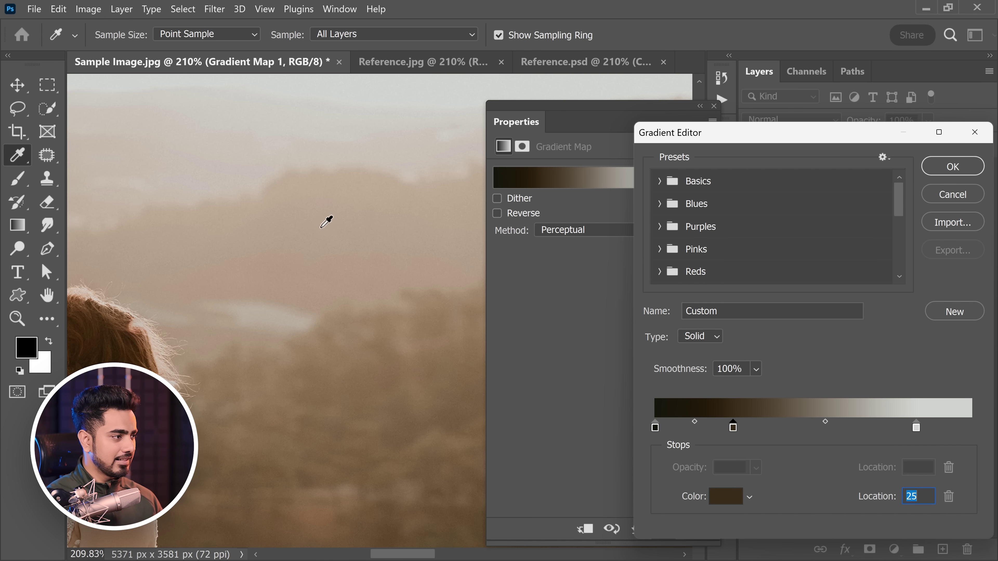
Add a beige stop sampled from the hazy sky at location 72
{"action": "left_click", "coordinate": [837, 429]}
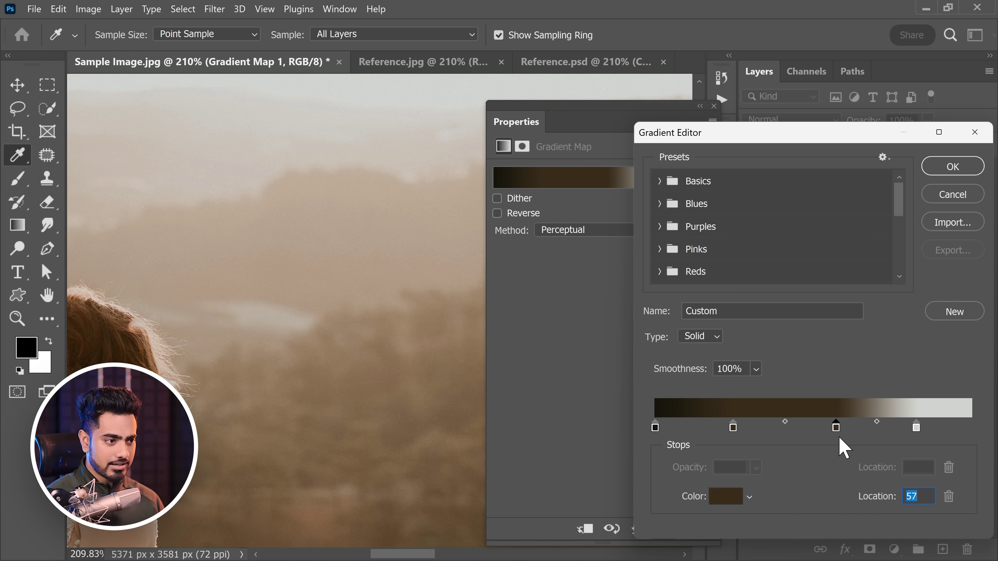
{"action": "left_click", "coordinate": [717, 505]}
{"action": "left_click", "coordinate": [329, 240]}
{"action": "left_click", "coordinate": [330, 240]}
{"action": "left_click", "coordinate": [331, 243]}
{"action": "key", "text": "Return"}
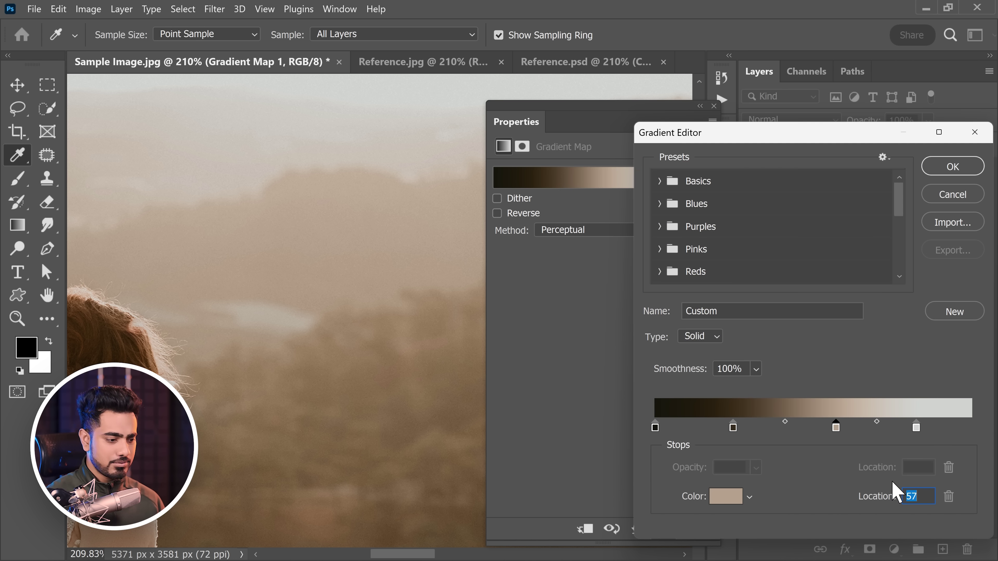
{"action": "type", "text": "72"}
Recolour the stop at 46 with a mid-brown (755b42) from the misty trees and move the pale stop to 98
{"action": "scroll", "coordinate": [361, 328], "scroll_direction": "down", "scroll_amount": 3}
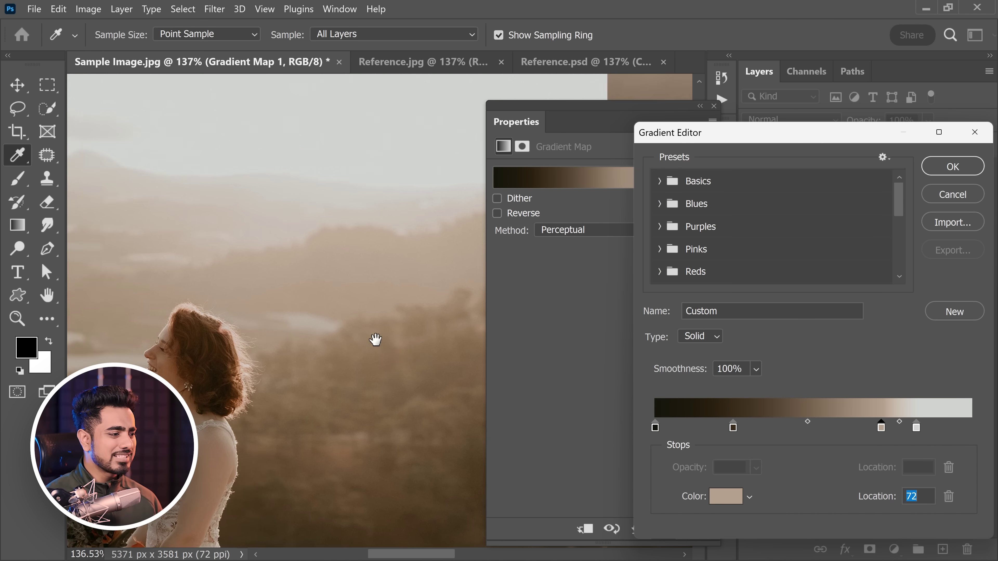
{"action": "scroll", "coordinate": [375, 301], "scroll_direction": "up", "scroll_amount": 2}
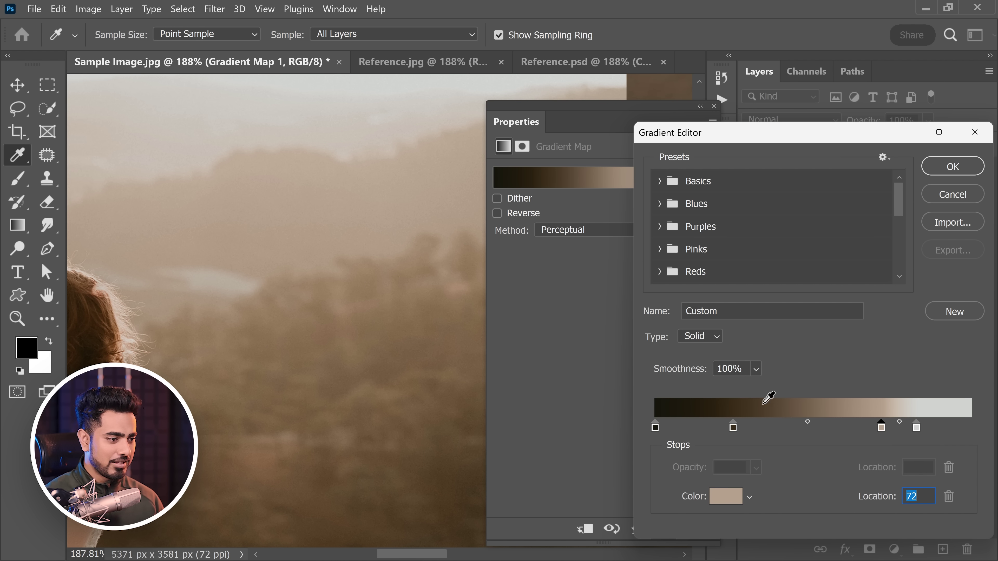
{"action": "double_click", "coordinate": [796, 428]}
{"action": "left_click", "coordinate": [384, 365]}
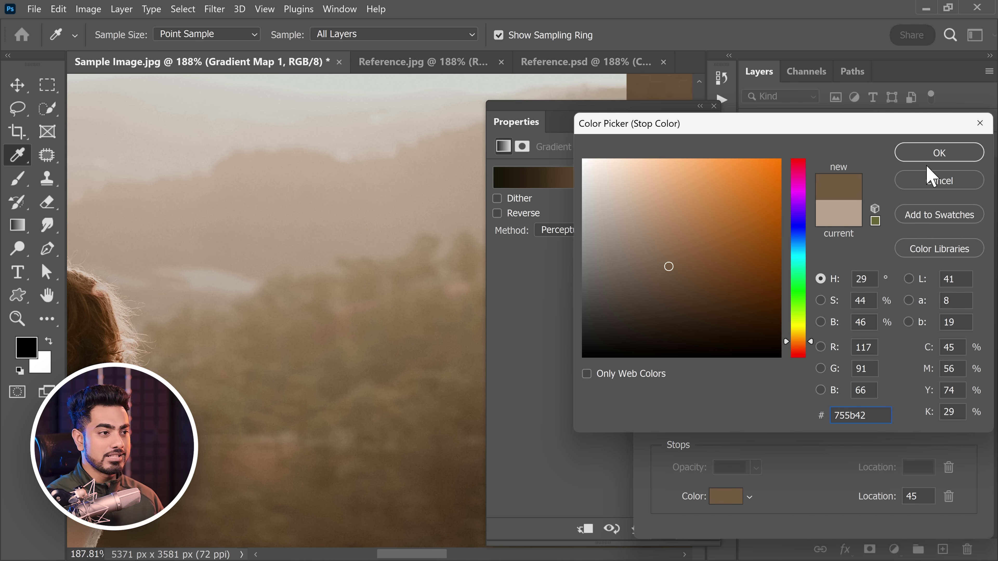
{"action": "left_click", "coordinate": [938, 153]}
{"action": "type", "text": "46"}
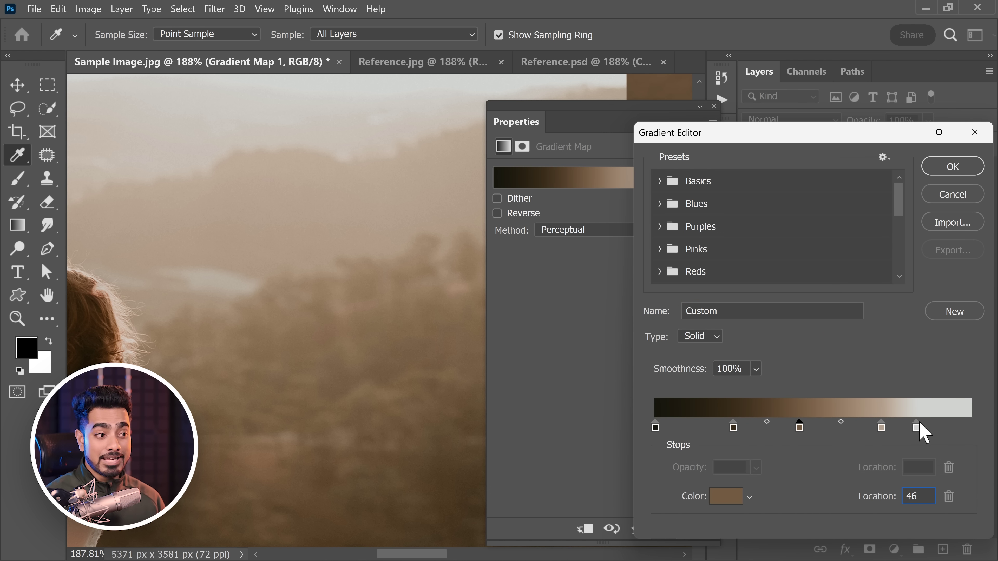
{"action": "left_click_drag", "start_coordinate": [918, 431], "coordinate": [960, 429]}
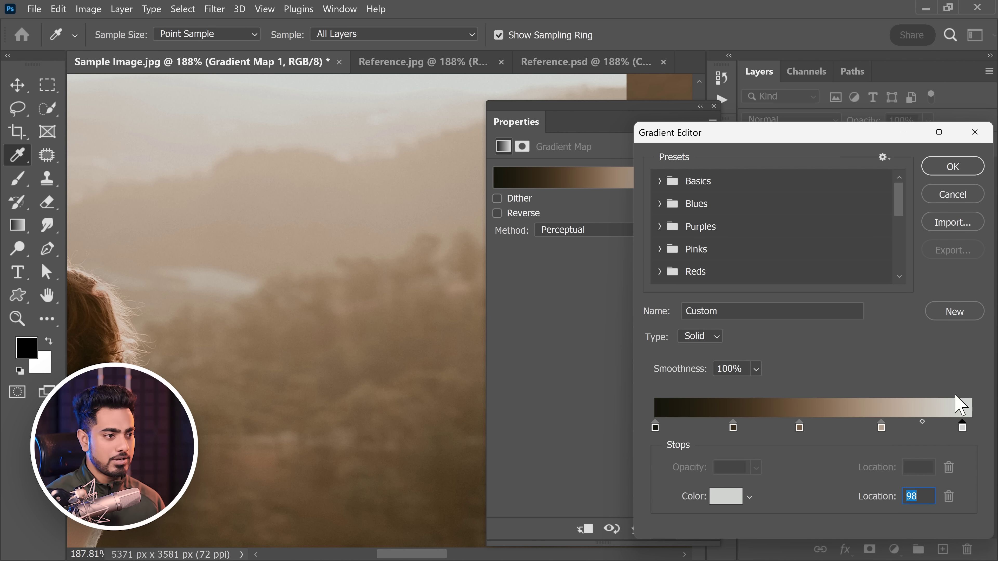
Accept the dark-brown-to-cream gradient and zoom out to view the whole sepia-toned photo
{"action": "left_click", "coordinate": [944, 167]}
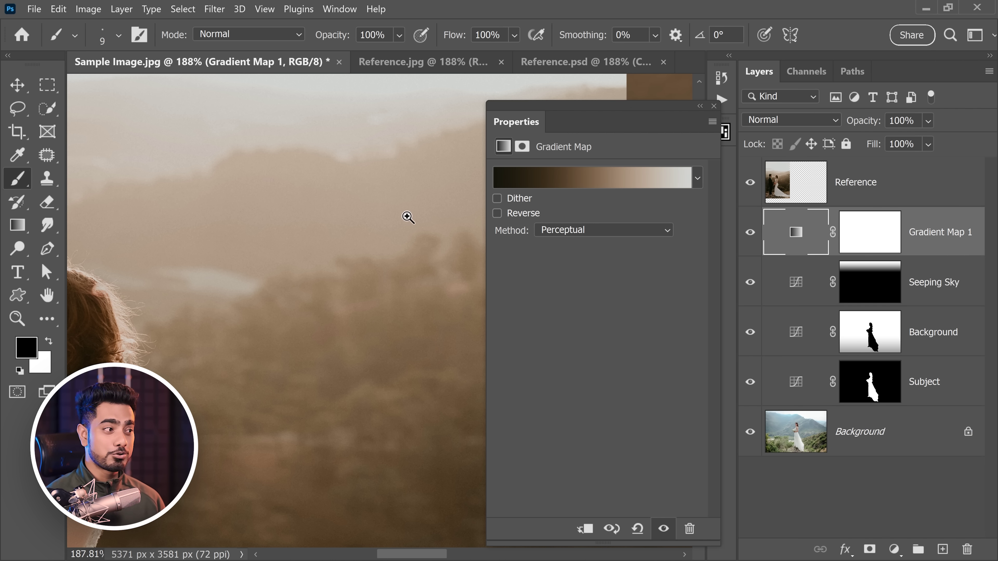
{"action": "left_click_drag", "start_coordinate": [407, 217], "coordinate": [278, 250]}
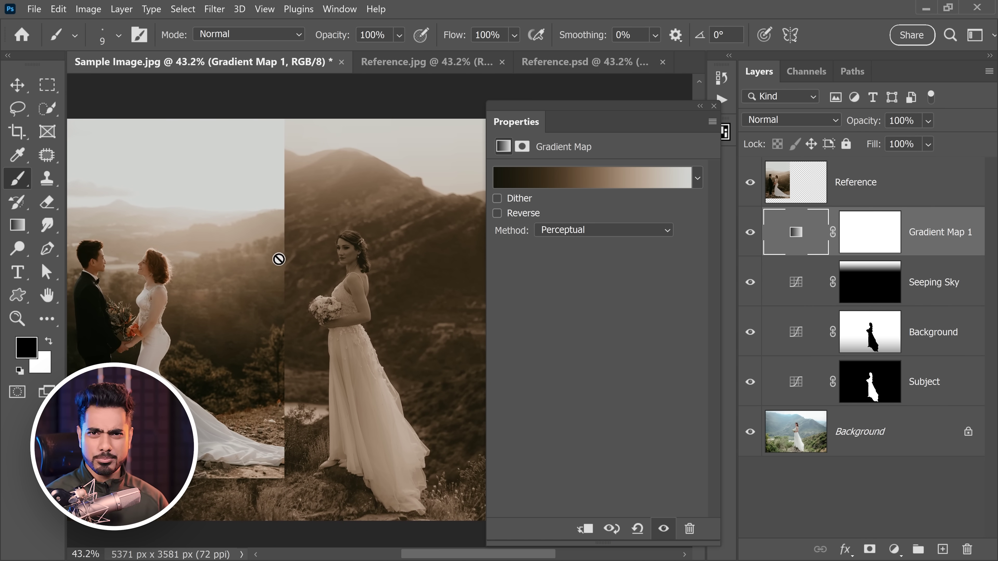
Switch Gradient Map 1's blend mode to Color so the warm tint keeps the photo's tones
{"action": "left_click", "coordinate": [763, 122]}
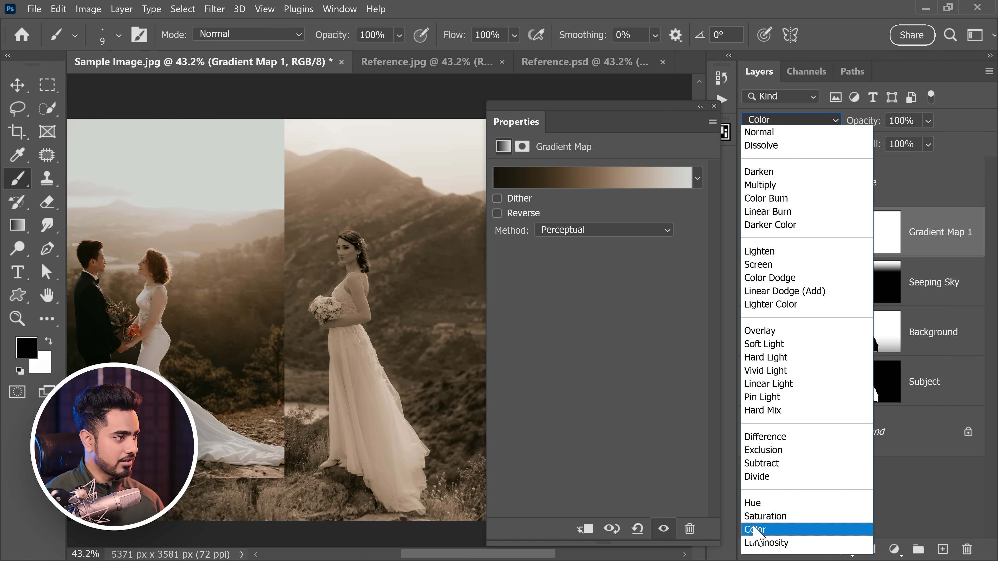
{"action": "left_click", "coordinate": [756, 529]}
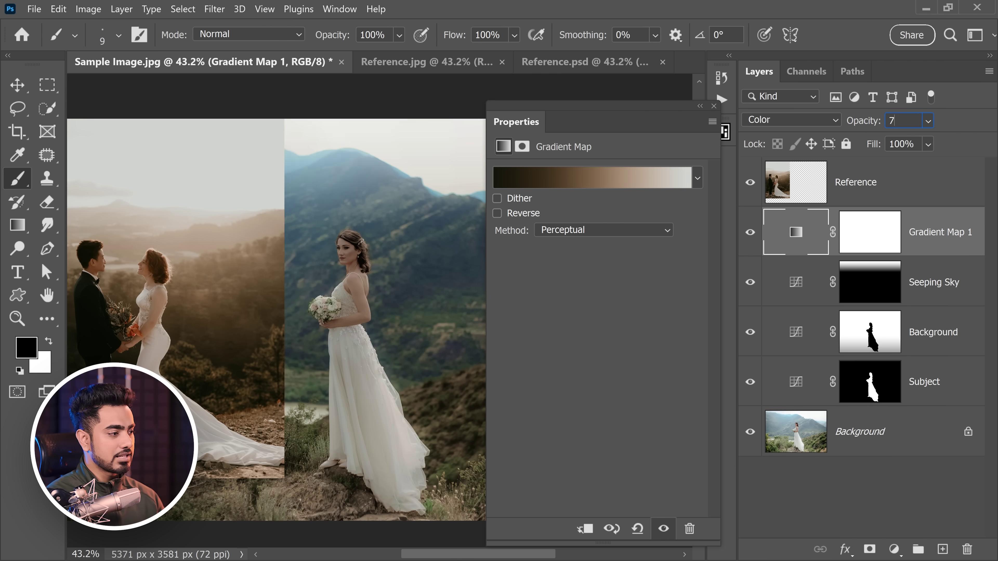
{"action": "left_click_drag", "start_coordinate": [305, 216], "coordinate": [279, 272]}
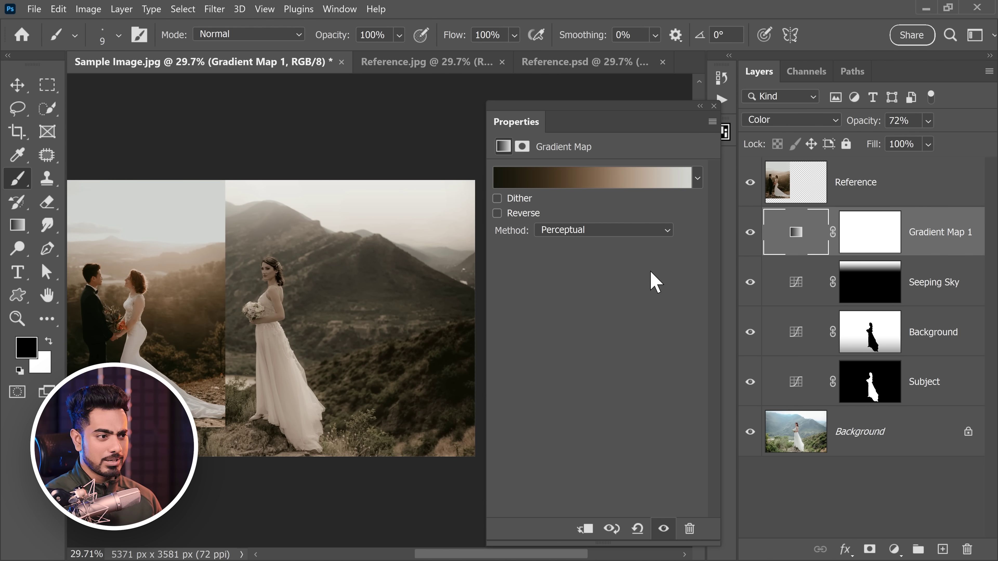
{"action": "key", "text": "alt"}
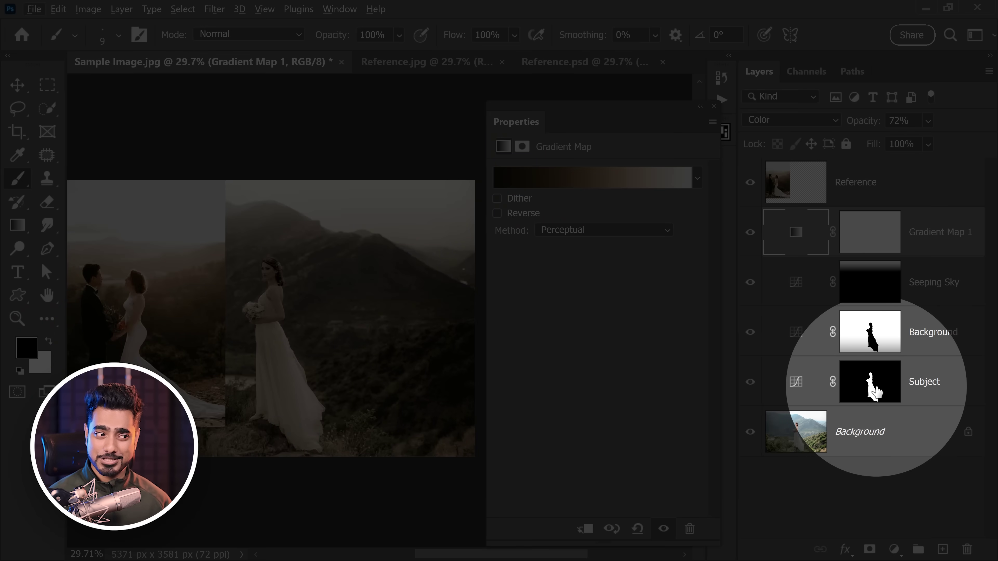
{"action": "key", "text": "alt"}
Copy the subject mask onto Gradient Map 1, replace its existing mask, and invert it
{"action": "left_click_drag", "start_coordinate": [874, 397], "coordinate": [879, 246]}
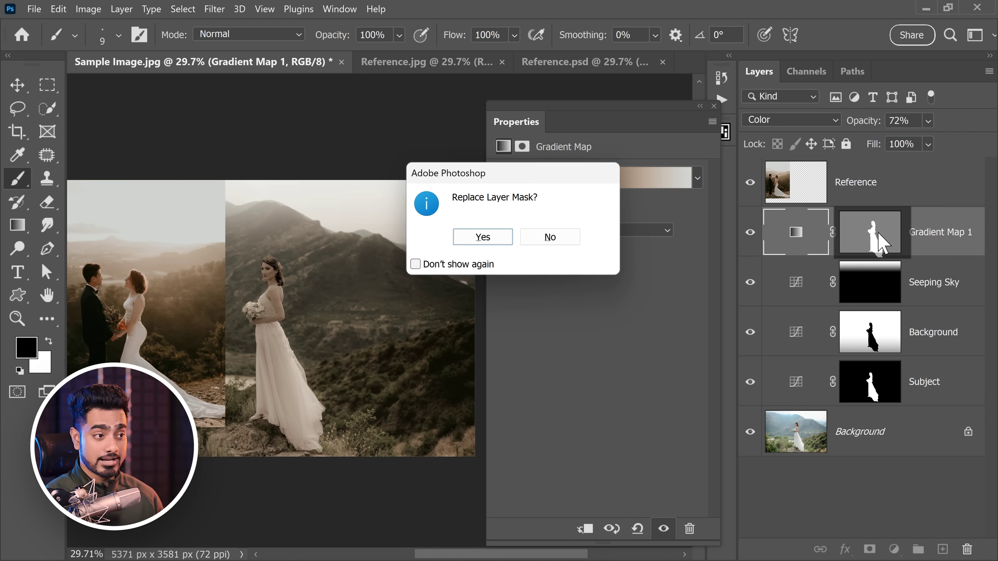
{"action": "left_click", "coordinate": [484, 240]}
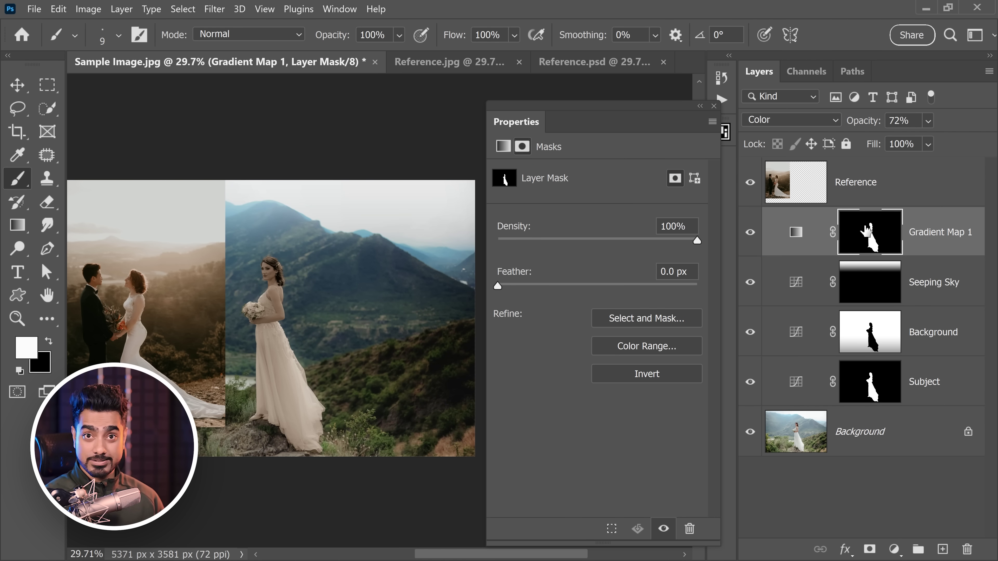
{"action": "key", "text": "ctrl+i"}
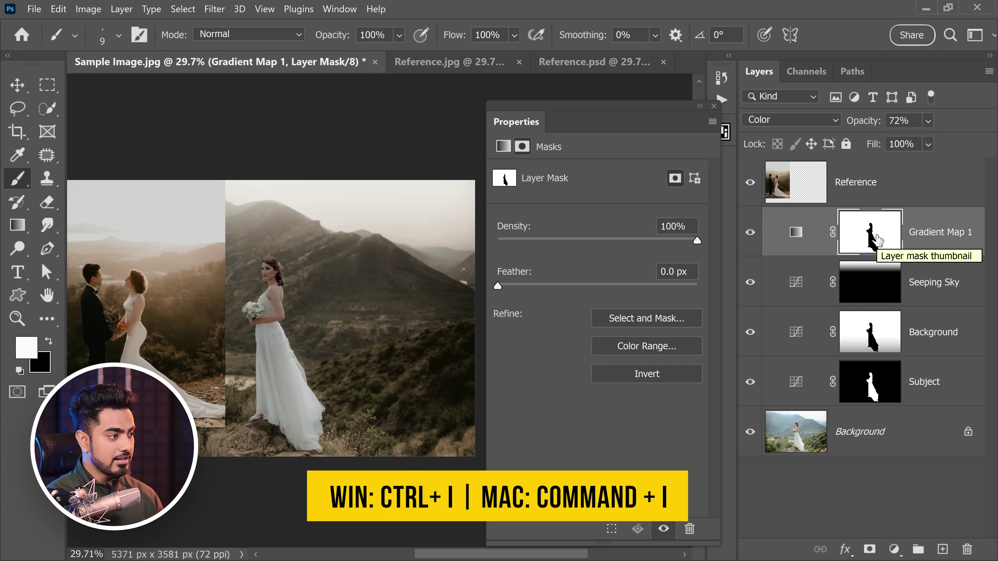
Lower the Gradient Map 1 mask density to 50% and close the Properties panel
{"action": "scroll", "coordinate": [274, 260], "scroll_direction": "up", "scroll_amount": 3}
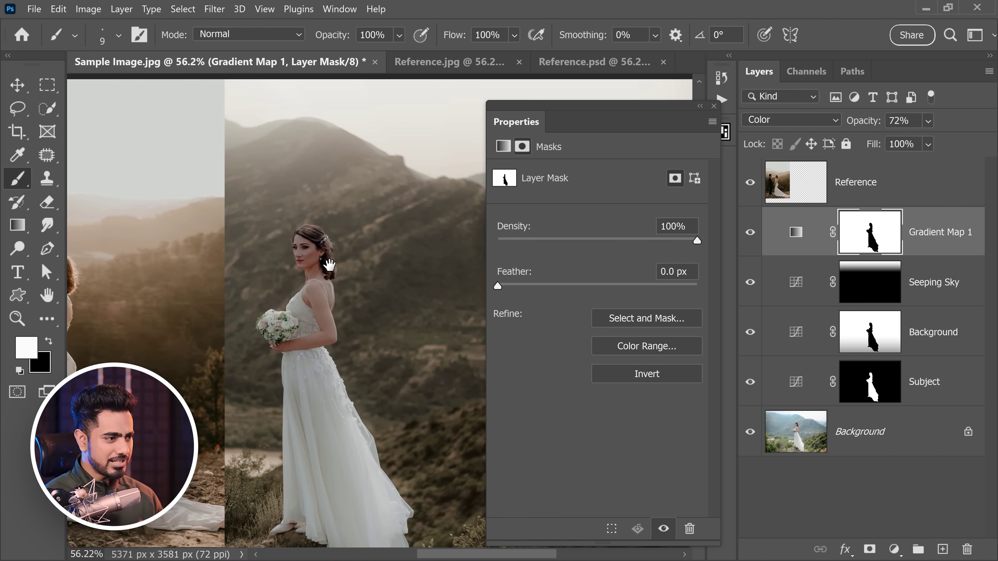
{"action": "scroll", "coordinate": [314, 266], "scroll_direction": "down", "scroll_amount": 1}
{"action": "scroll", "coordinate": [308, 268], "scroll_direction": "down", "scroll_amount": 2}
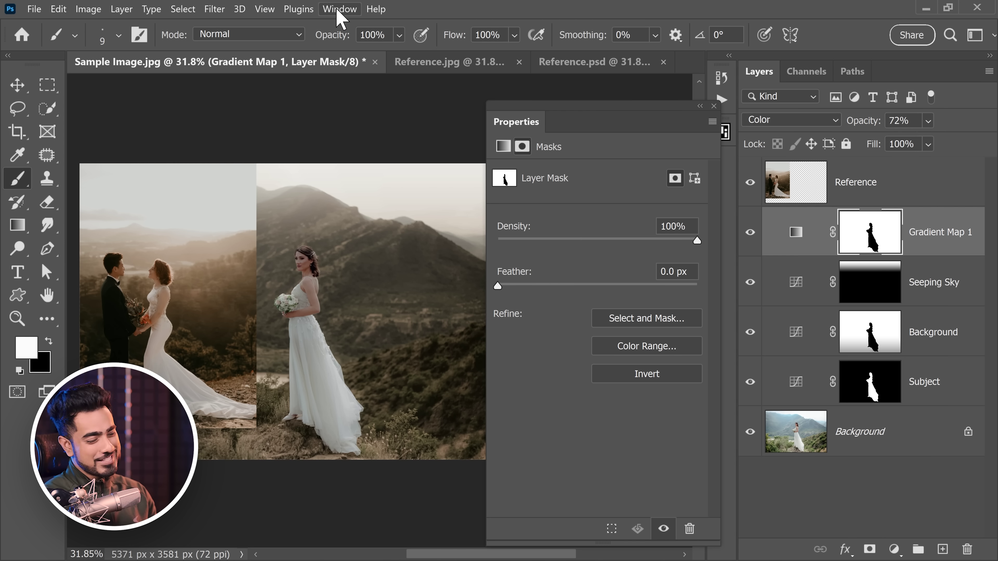
{"action": "left_click", "coordinate": [337, 9]}
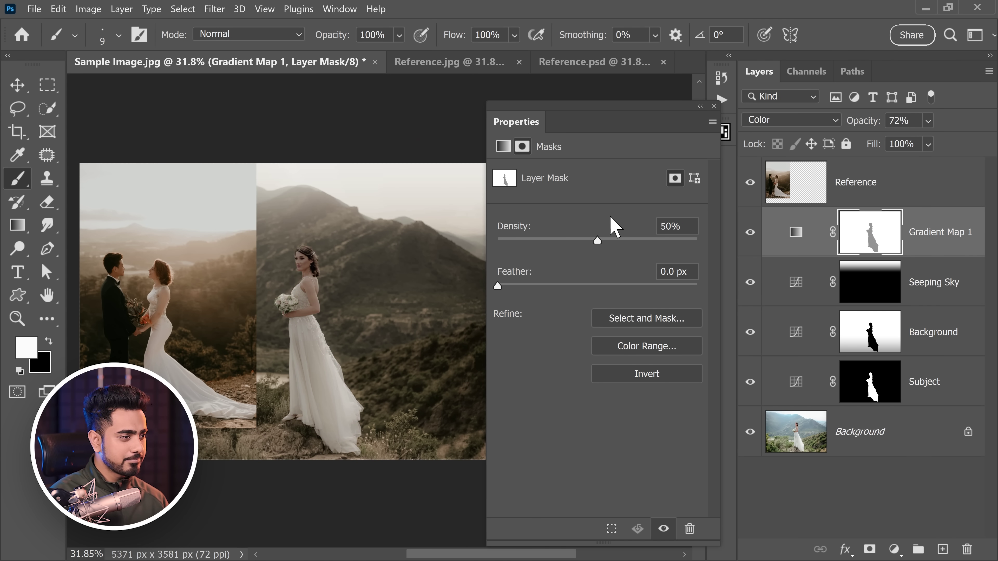
{"action": "left_click", "coordinate": [714, 106]}
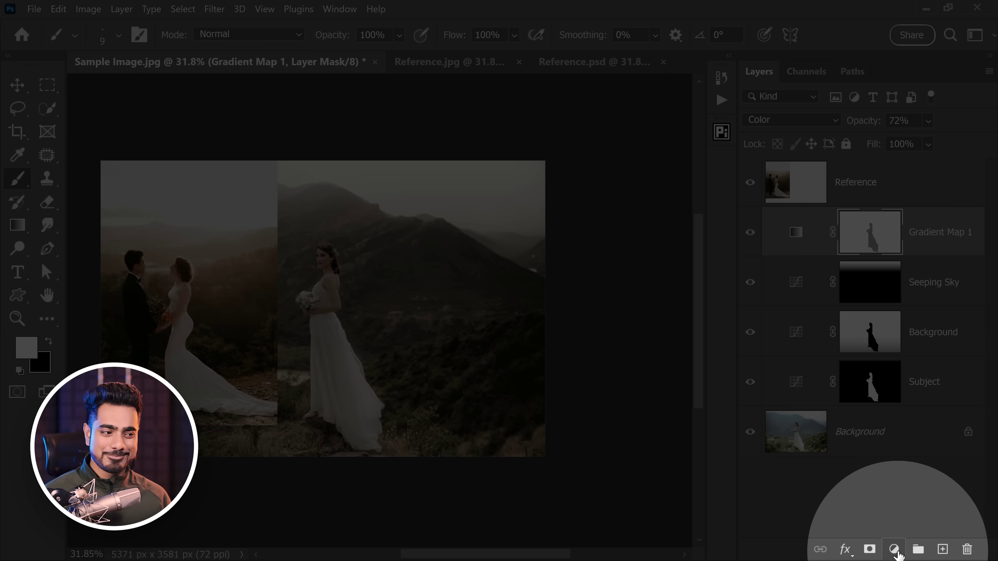
Add a Color Lookup layer using Crisp_Warm.look and set its opacity to 40%
{"action": "left_click", "coordinate": [894, 549]}
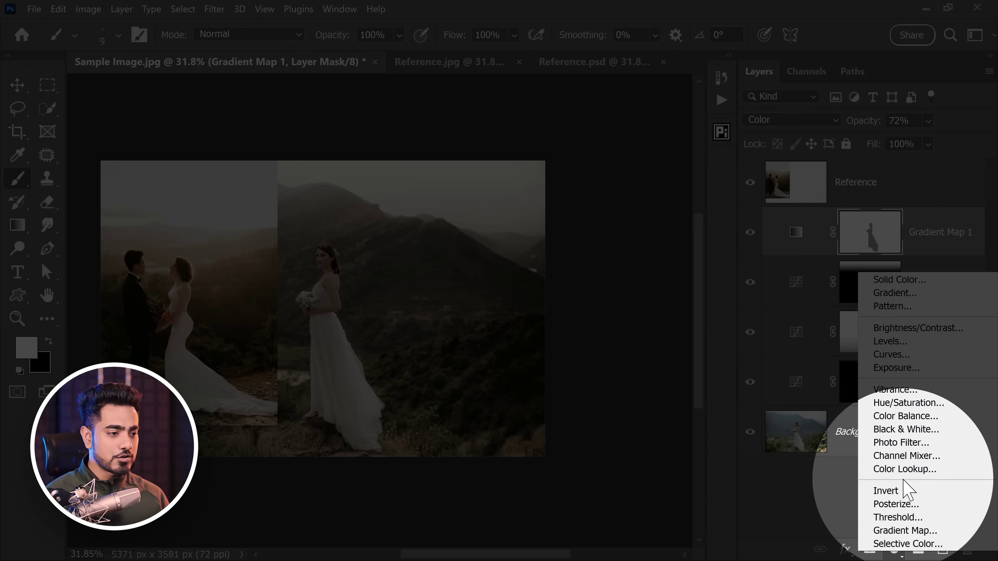
{"action": "left_click", "coordinate": [905, 469]}
{"action": "left_click", "coordinate": [599, 173]}
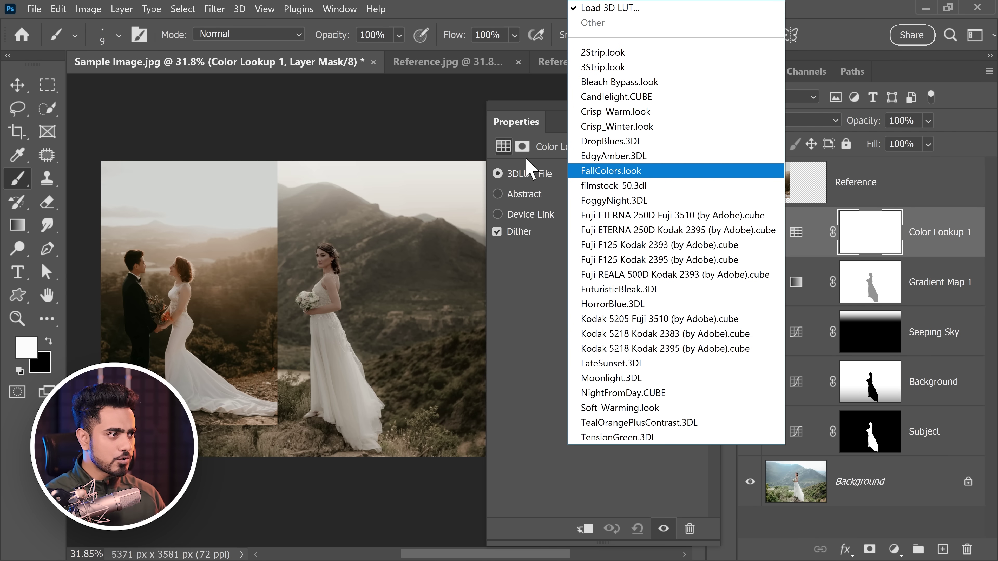
{"action": "left_click", "coordinate": [613, 113]}
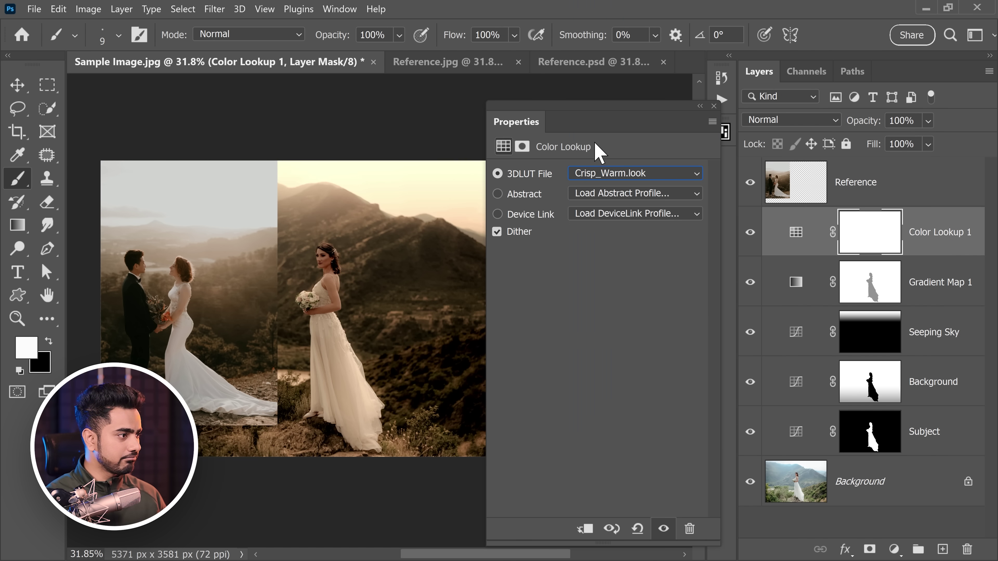
{"action": "left_click", "coordinate": [713, 107]}
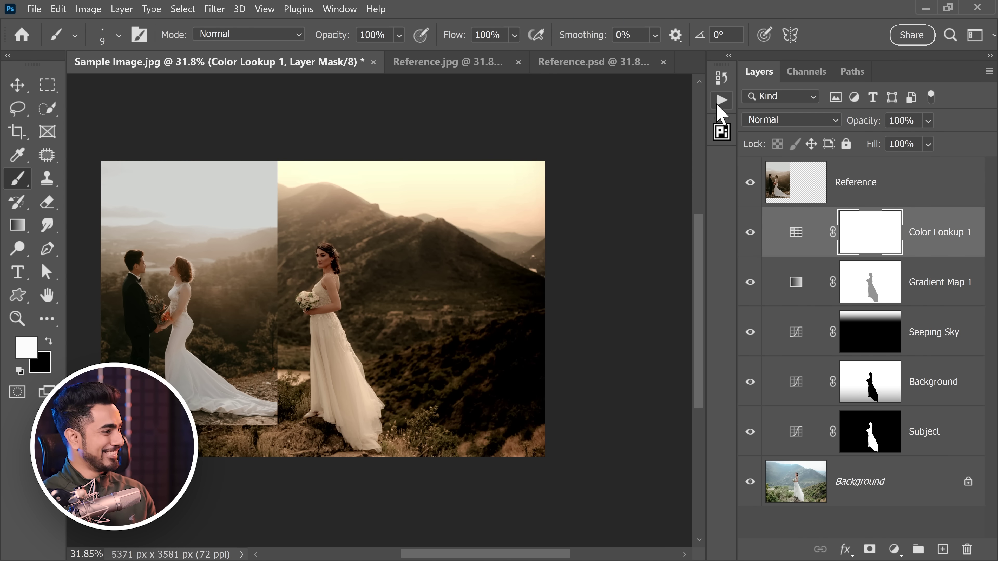
{"action": "left_click_drag", "start_coordinate": [860, 126], "coordinate": [843, 129]}
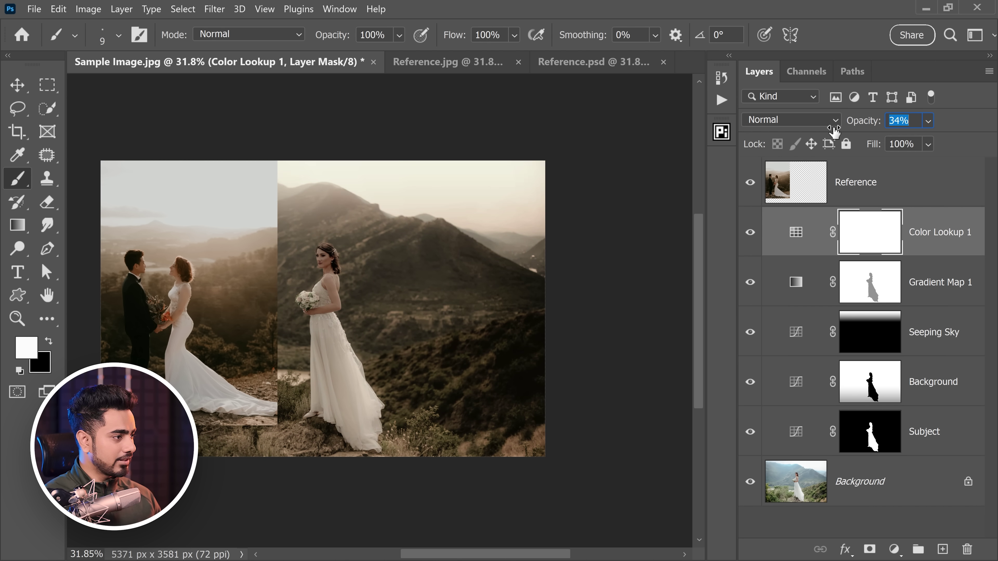
{"action": "type", "text": "40"}
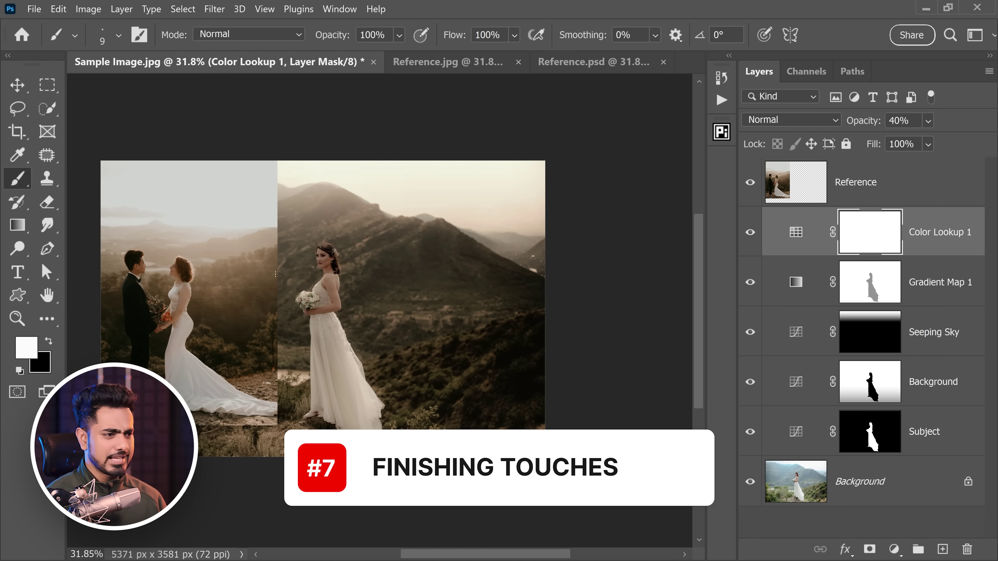
In the Background Curves layer, pull the Blue curve slightly below the diagonal
{"action": "double_click", "coordinate": [797, 382]}
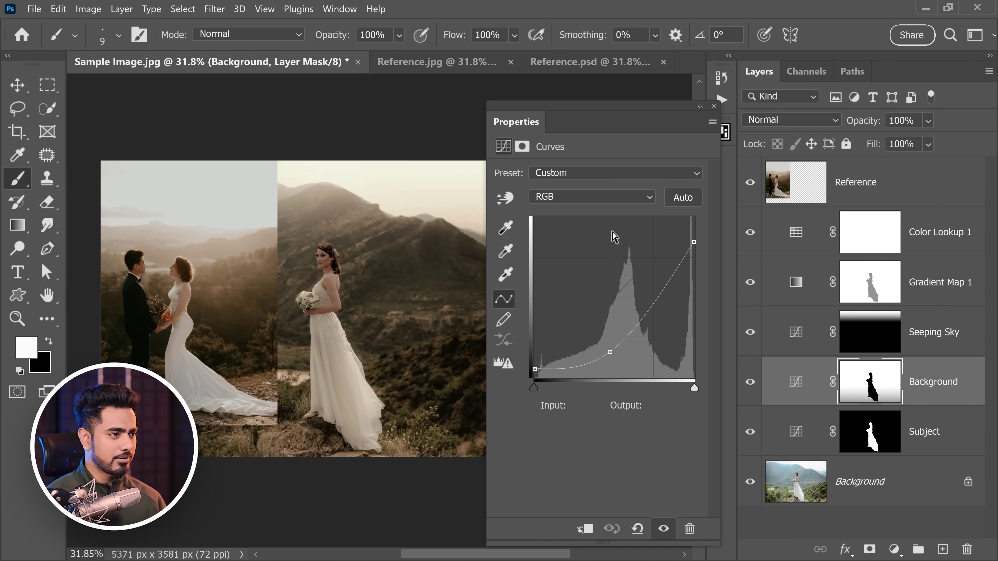
{"action": "left_click", "coordinate": [590, 196]}
{"action": "left_click", "coordinate": [578, 236]}
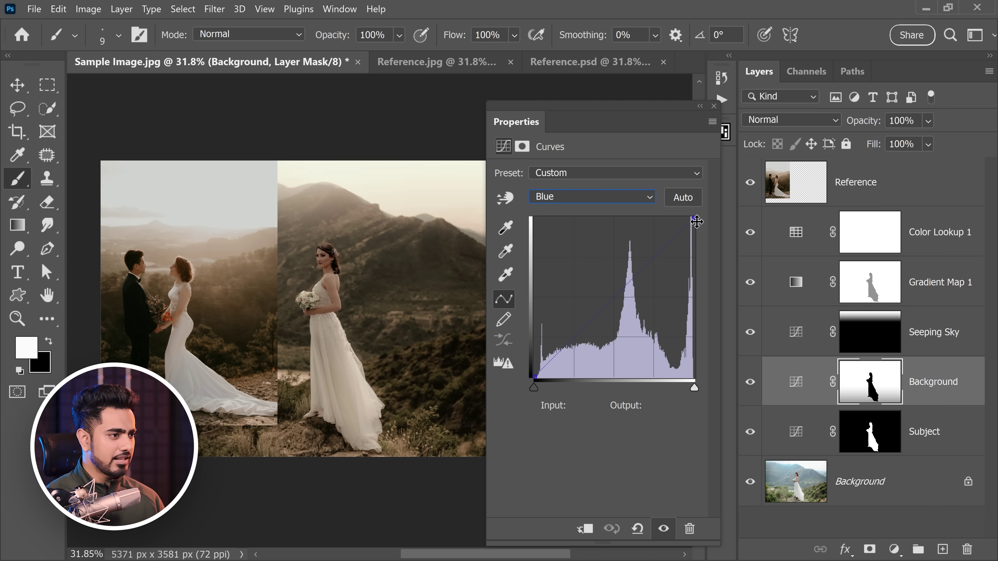
{"action": "left_click_drag", "start_coordinate": [625, 288], "coordinate": [630, 291]}
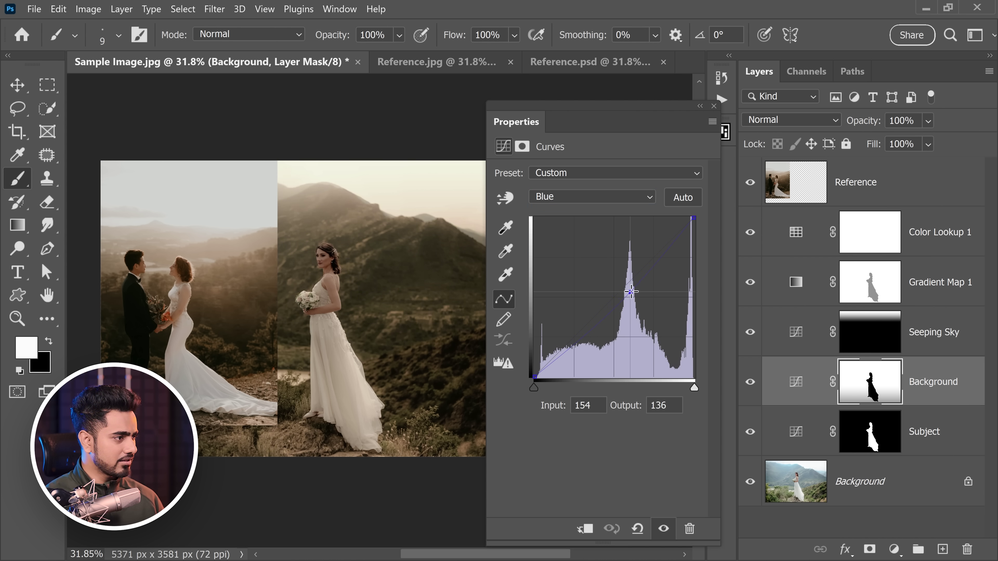
Work through the Green and Red channels, then raise the RGB curve slightly and close Properties
{"action": "left_click", "coordinate": [595, 197]}
{"action": "left_click", "coordinate": [595, 237]}
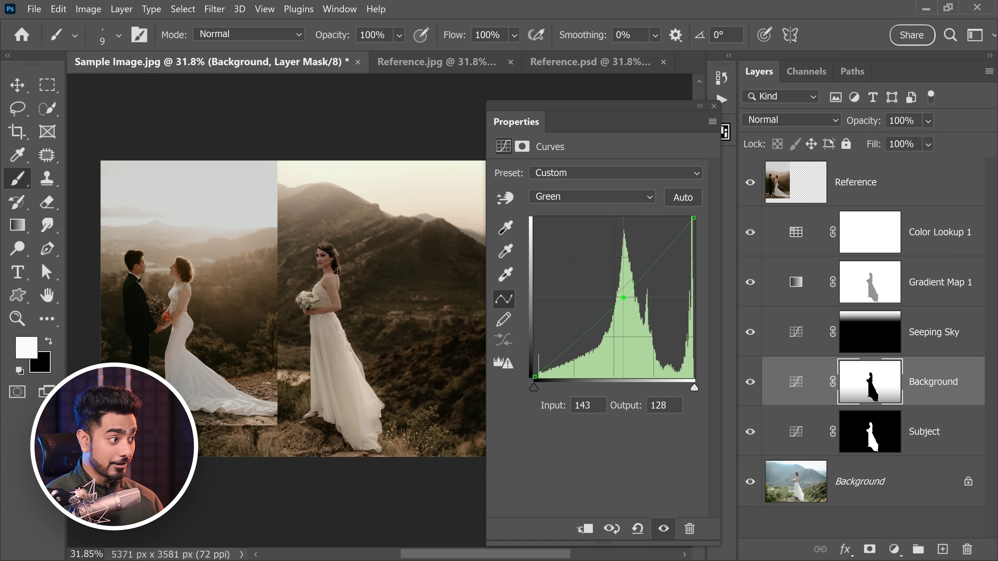
{"action": "left_click", "coordinate": [591, 197]}
{"action": "left_click", "coordinate": [573, 220]}
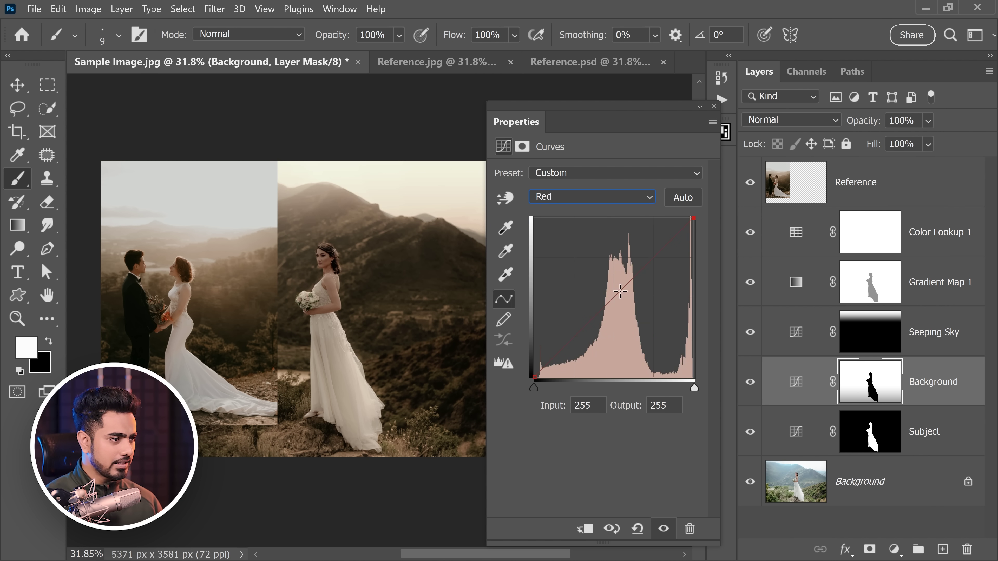
{"action": "left_click", "coordinate": [591, 196]}
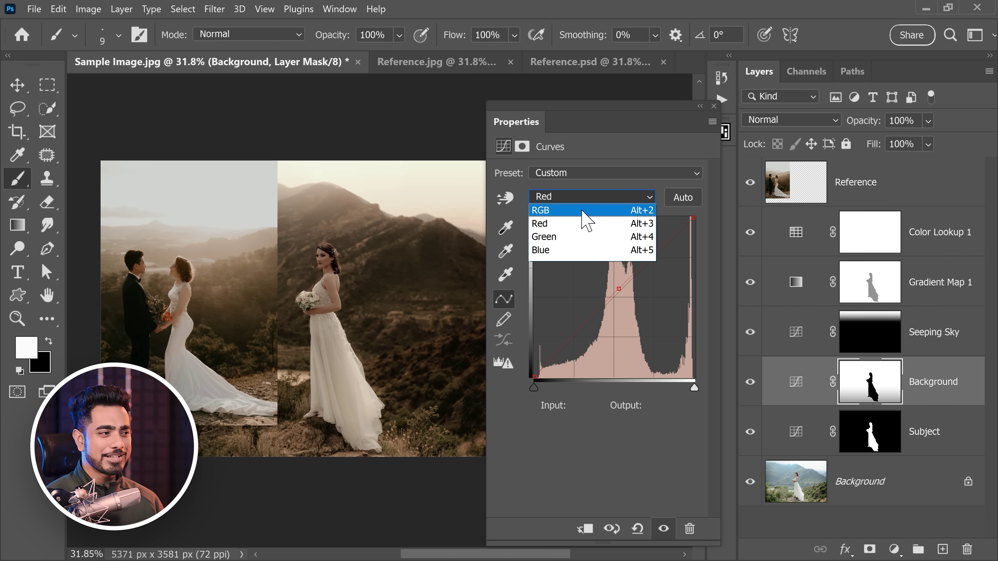
{"action": "left_click", "coordinate": [585, 206]}
{"action": "left_click_drag", "start_coordinate": [610, 352], "coordinate": [610, 348]}
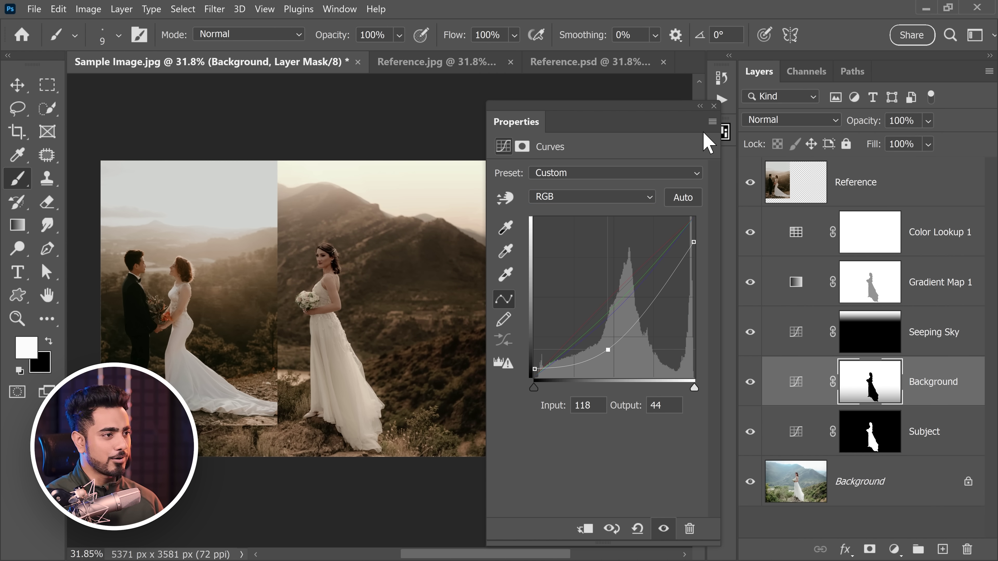
{"action": "left_click", "coordinate": [714, 106]}
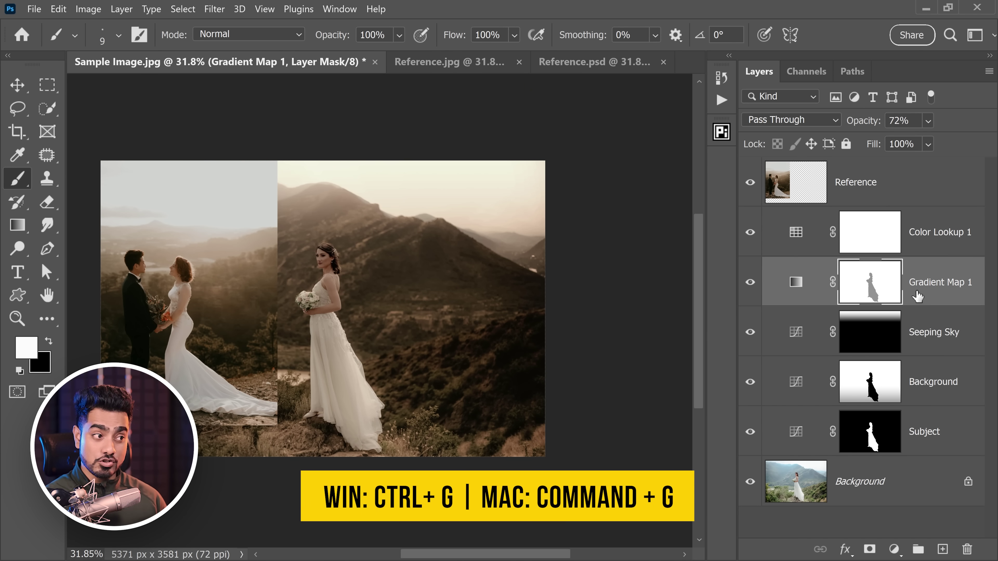
Group Gradient Map 1 into Group 1 and give the group a white layer mask
{"action": "key", "text": "ctrl+g"}
{"action": "key", "text": "x"}
{"action": "left_click", "coordinate": [869, 549]}
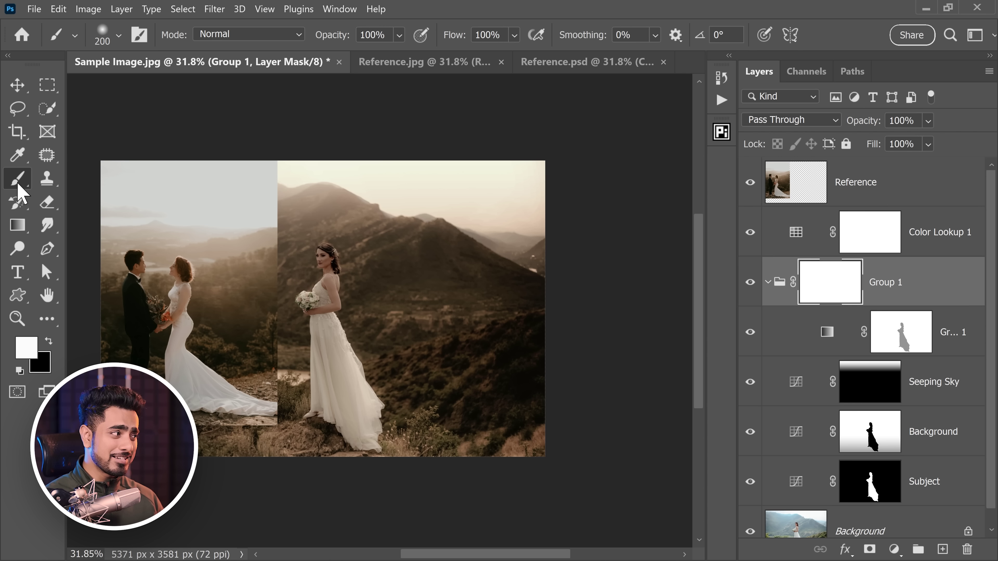
Paint black on Group 1's mask over the bride's dress with an enlarged brush
{"action": "key", "text": "x"}
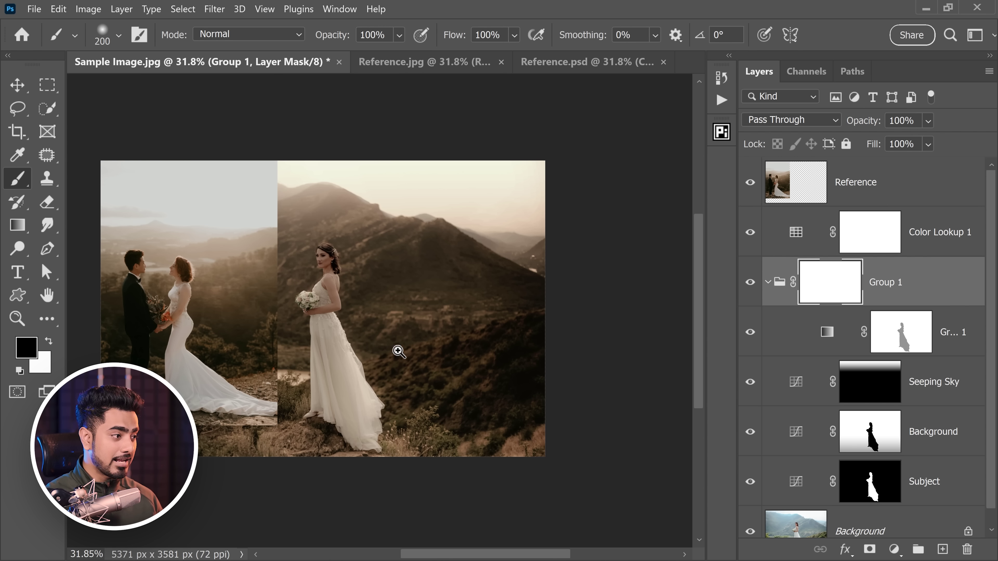
{"action": "scroll", "coordinate": [377, 353], "scroll_direction": "up", "scroll_amount": 3}
{"action": "key", "text": "bracketright"}
{"action": "key", "text": "bracketright"}
{"action": "scroll", "coordinate": [305, 338], "scroll_direction": "down", "scroll_amount": 2}
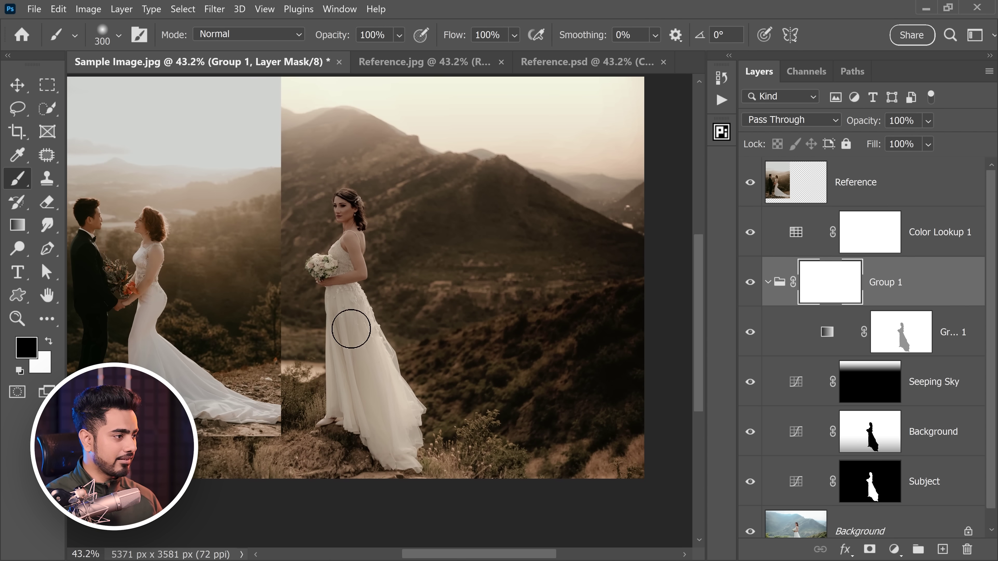
{"action": "key", "text": "bracketright"}
{"action": "mouse_move", "coordinate": [352, 325]}
{"action": "left_mouse_down"}
{"action": "mouse_move", "coordinate": [386, 372]}
{"action": "mouse_move", "coordinate": [350, 366]}
{"action": "mouse_move", "coordinate": [344, 351]}
{"action": "mouse_move", "coordinate": [348, 402]}
{"action": "mouse_move", "coordinate": [383, 409]}
{"action": "left_mouse_up"}
{"action": "key", "text": "bracketright"}
{"action": "key", "text": "bracketleft"}
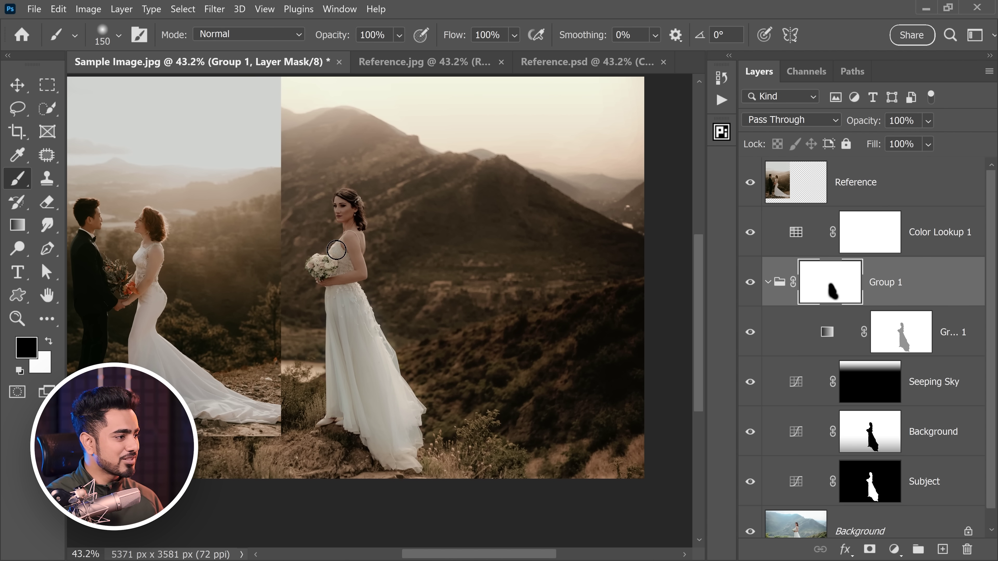
{"action": "left_click_drag", "start_coordinate": [345, 267], "coordinate": [350, 271]}
Zoom in and mask the bride's face and lips with a smaller brush
{"action": "scroll", "coordinate": [349, 272], "scroll_direction": "up", "scroll_amount": 5}
{"action": "key", "text": "bracketright"}
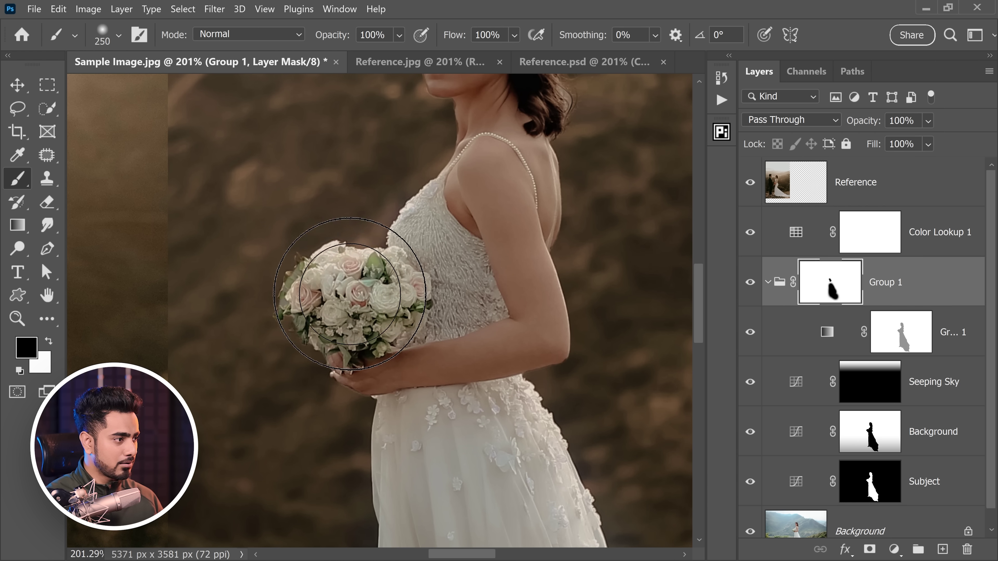
{"action": "key", "text": "bracketleft"}
{"action": "key", "text": "bracketleft"}
{"action": "key", "text": "bracketleft"}
{"action": "key", "text": "bracketleft"}
{"action": "key", "text": "bracketleft"}
{"action": "key", "text": "bracketleft"}
{"action": "key", "text": "bracketleft"}
{"action": "scroll", "coordinate": [454, 95], "scroll_direction": "up", "scroll_amount": 1}
{"action": "scroll", "coordinate": [455, 95], "scroll_direction": "up", "scroll_amount": 2}
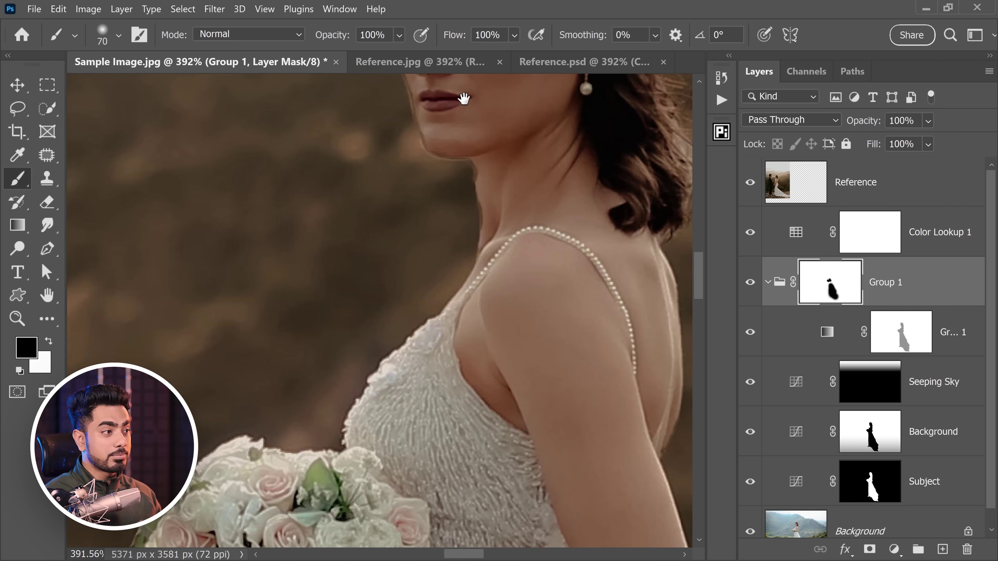
{"action": "scroll", "coordinate": [408, 232], "scroll_direction": "up", "scroll_amount": 4}
{"action": "scroll", "coordinate": [423, 208], "scroll_direction": "up", "scroll_amount": 2}
{"action": "scroll", "coordinate": [369, 251], "scroll_direction": "up", "scroll_amount": 2}
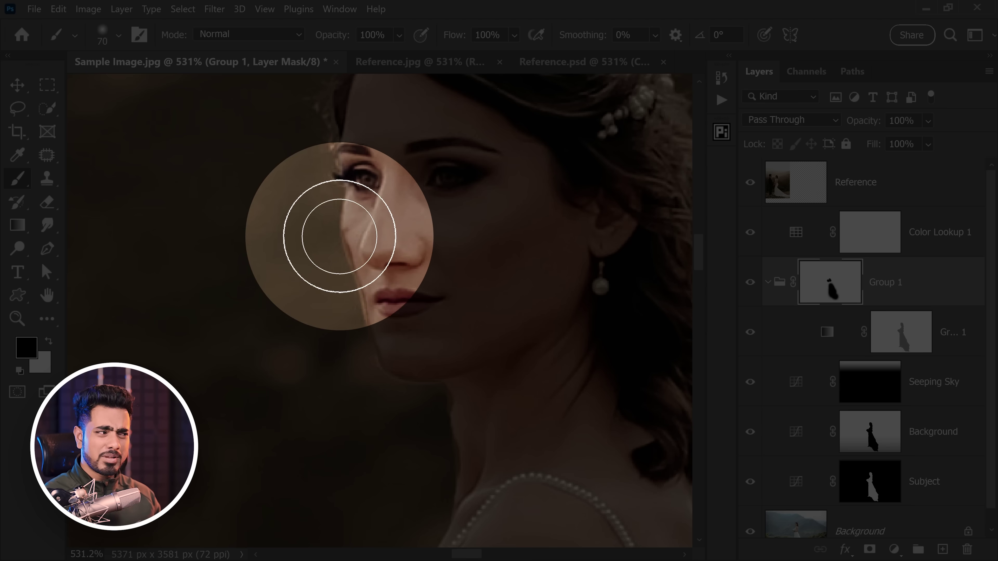
{"action": "key", "text": "bracketleft"}
{"action": "key", "text": "bracketleft"}
{"action": "key", "text": "bracketleft"}
{"action": "key", "text": "bracketleft"}
{"action": "key", "text": "bracketleft"}
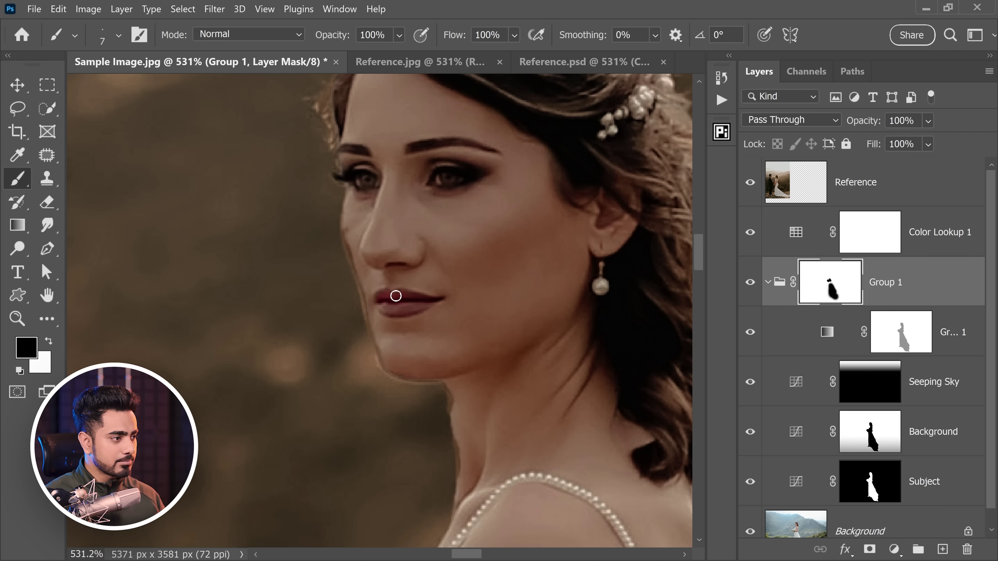
{"action": "scroll", "coordinate": [422, 298], "scroll_direction": "down", "scroll_amount": 10}
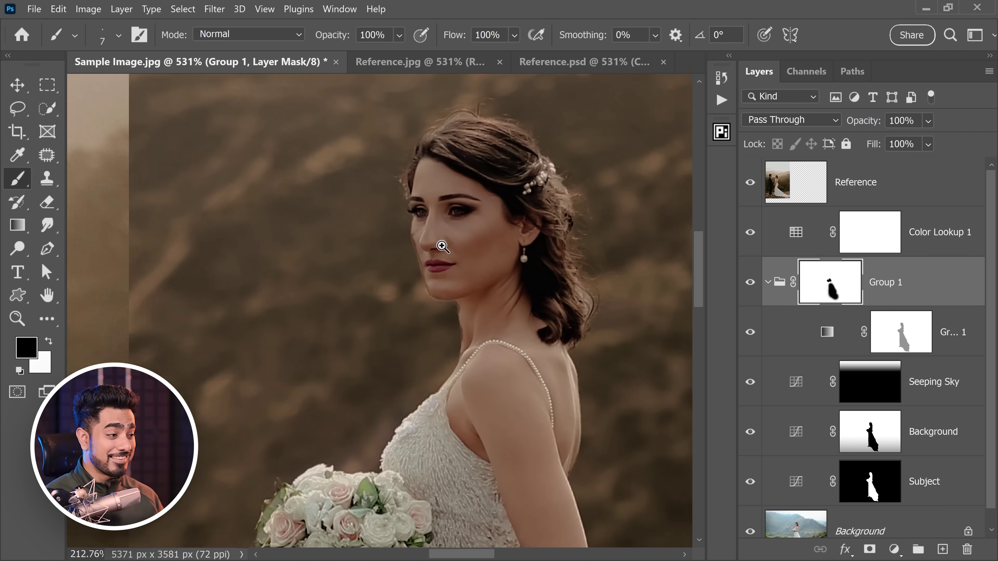
{"action": "scroll", "coordinate": [416, 262], "scroll_direction": "right", "scroll_amount": 3}
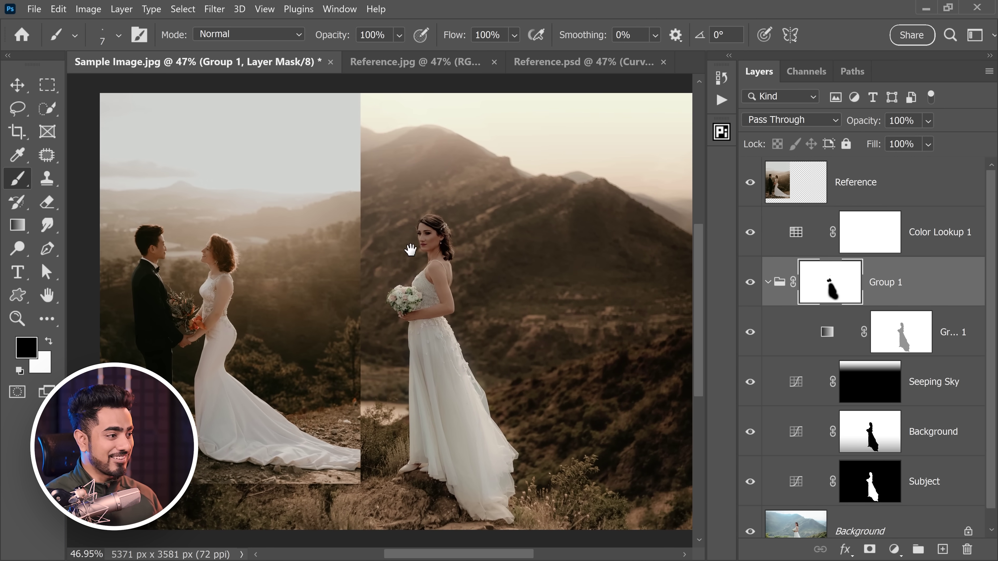
{"action": "scroll", "coordinate": [993, 333], "scroll_direction": "down", "scroll_amount": 1}
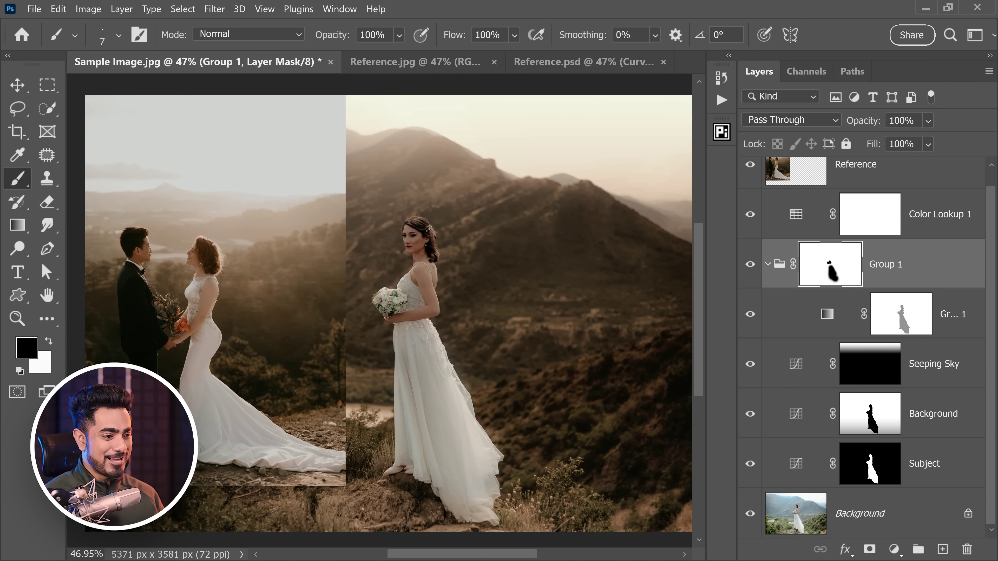